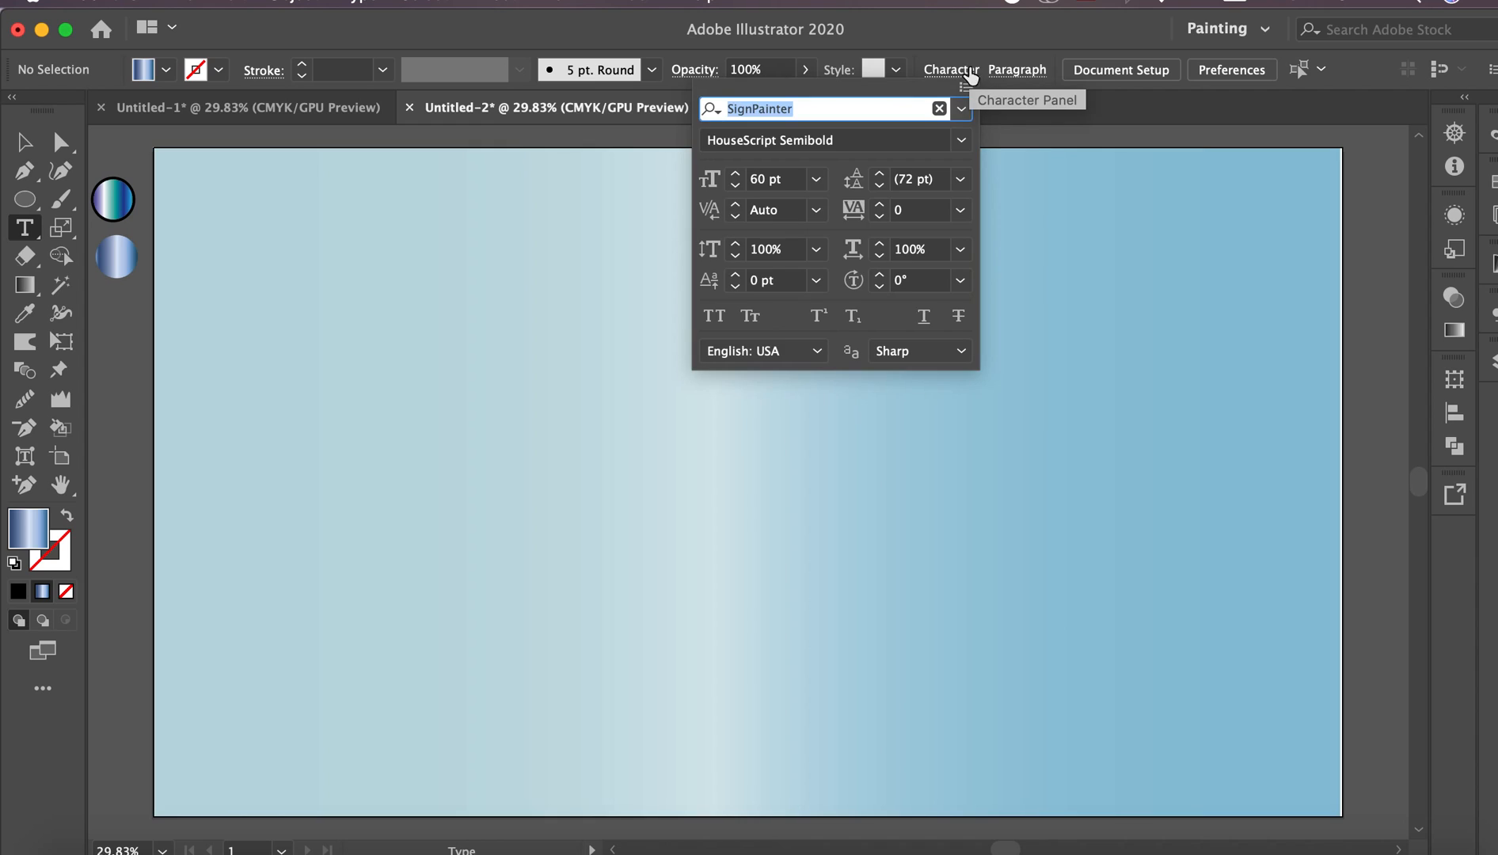
Add the text "FD" in Arial Black on the left half of the artboard and stretch it into large, tall letters
click(962, 111)
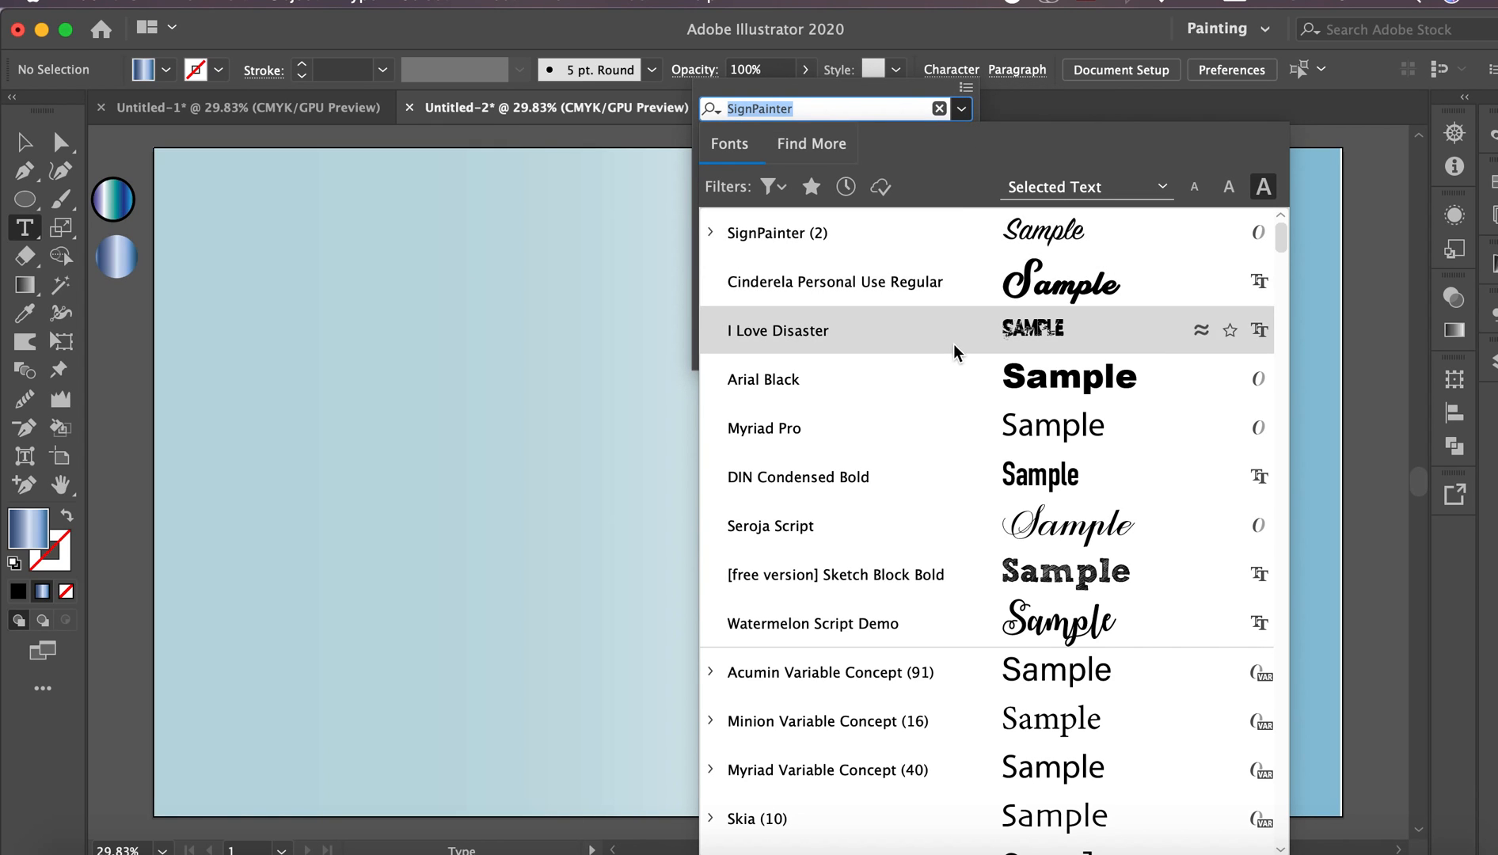
click(986, 376)
click(375, 389)
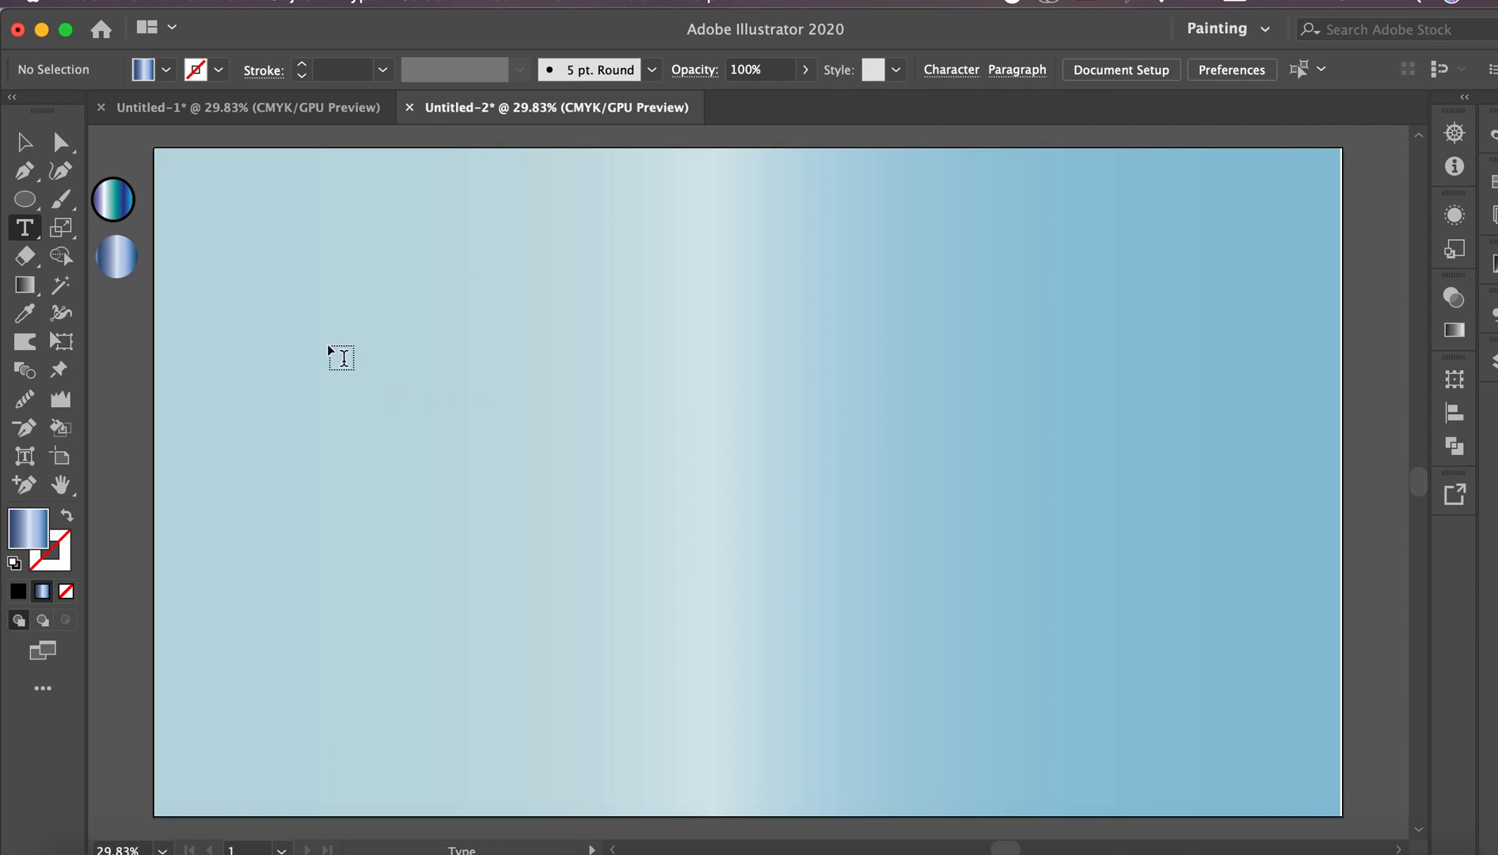
click(312, 342)
text(FD)
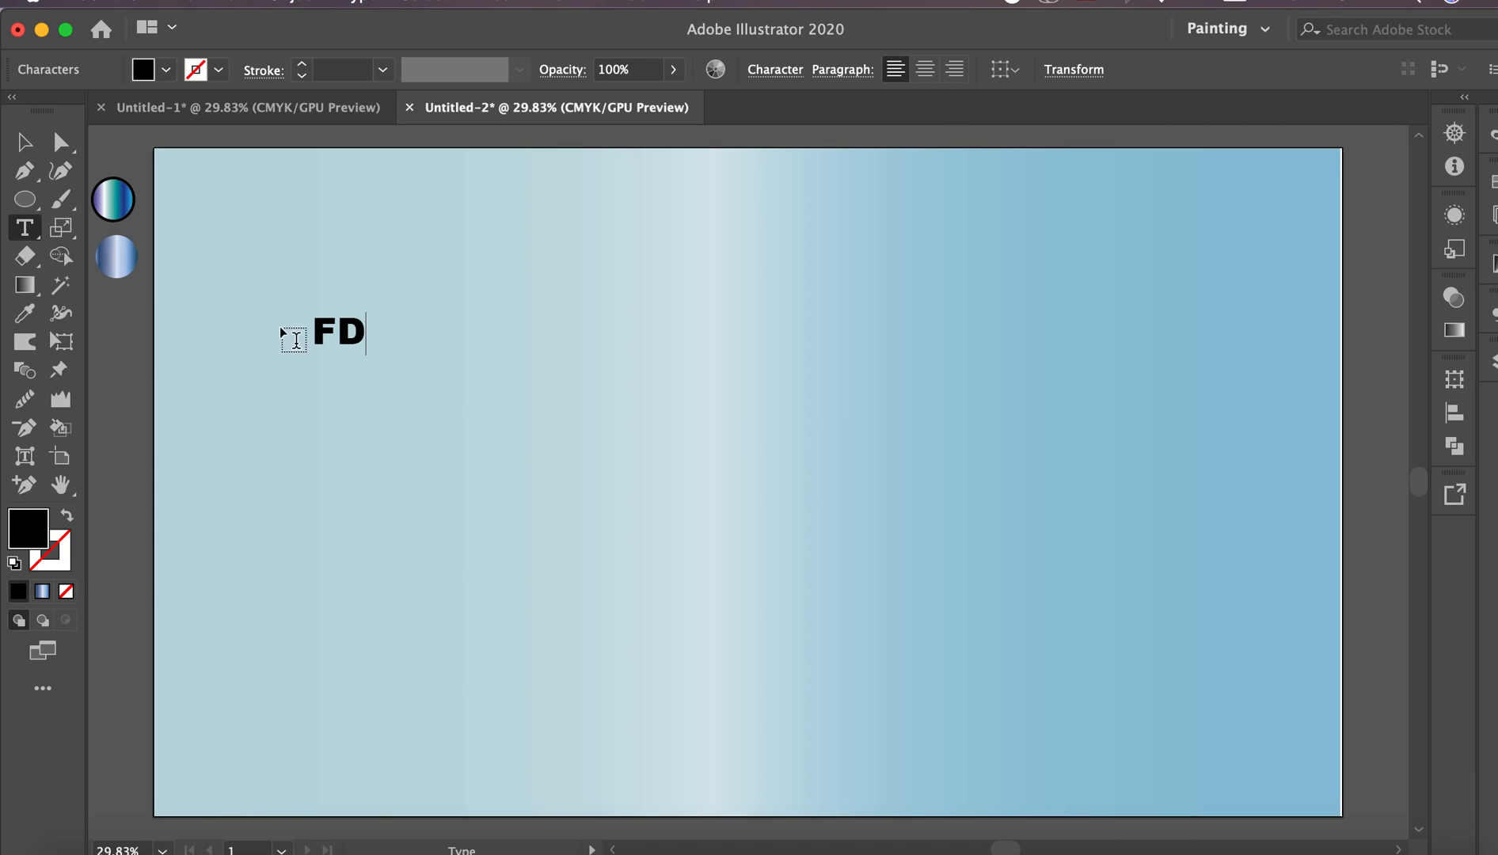
click(27, 150)
drag(365, 355, 582, 799)
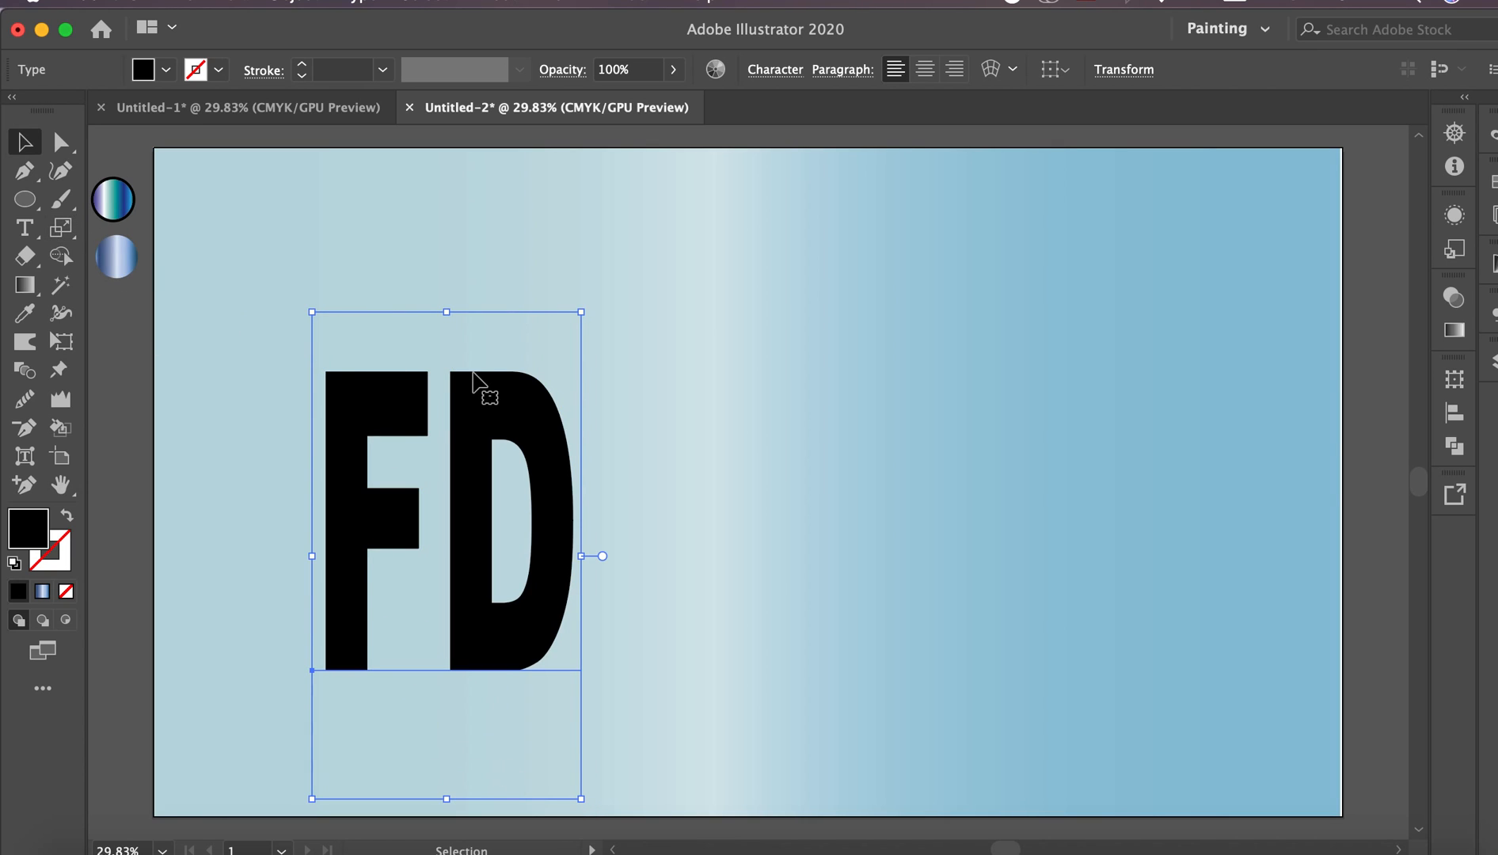
Convert the FD text to outlines and ungroup the letters
right_click(643, 451)
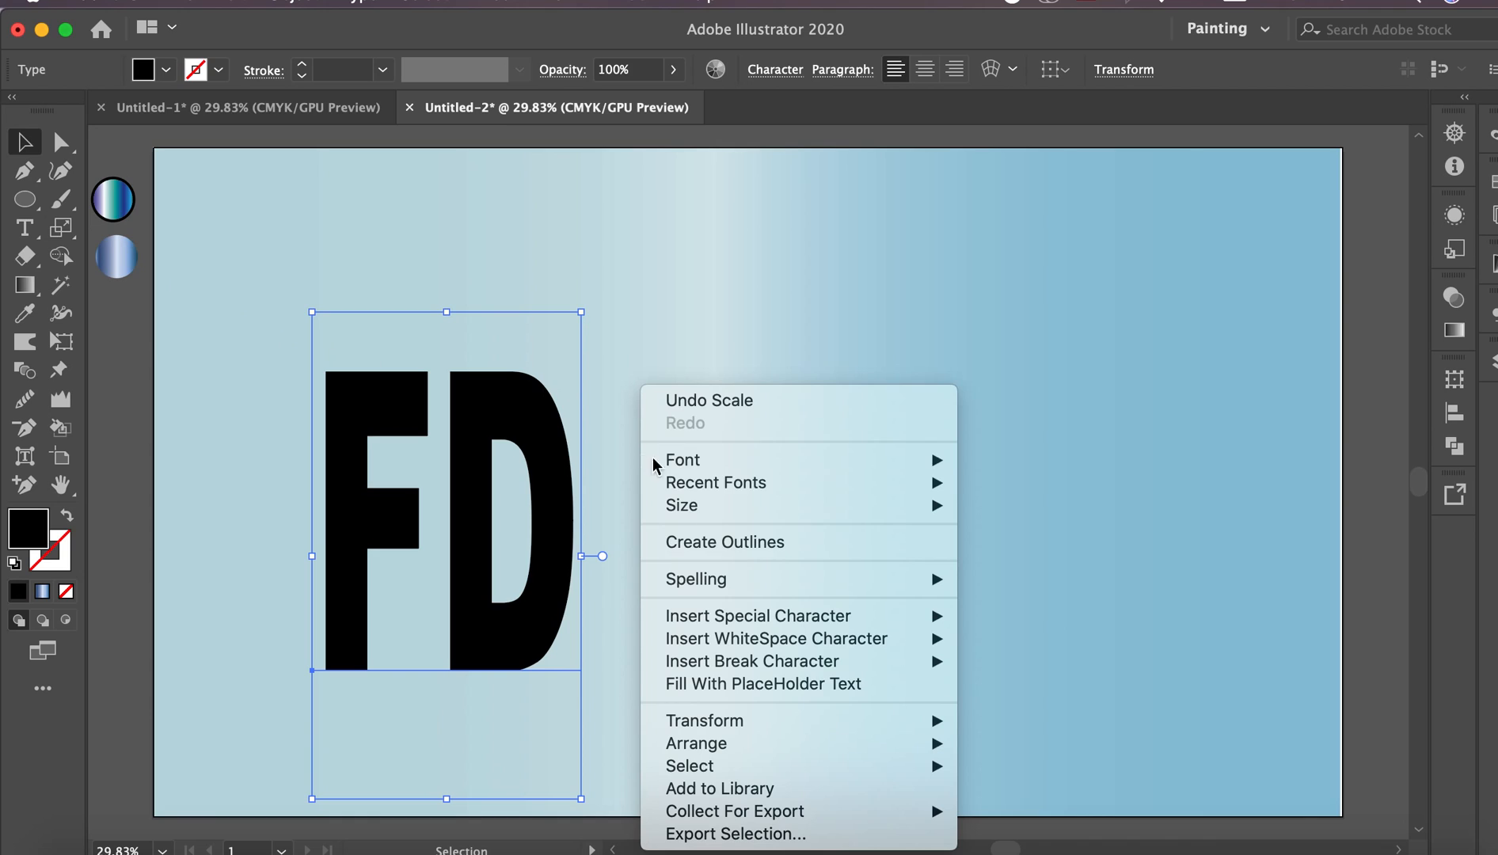
click(729, 543)
right_click(704, 456)
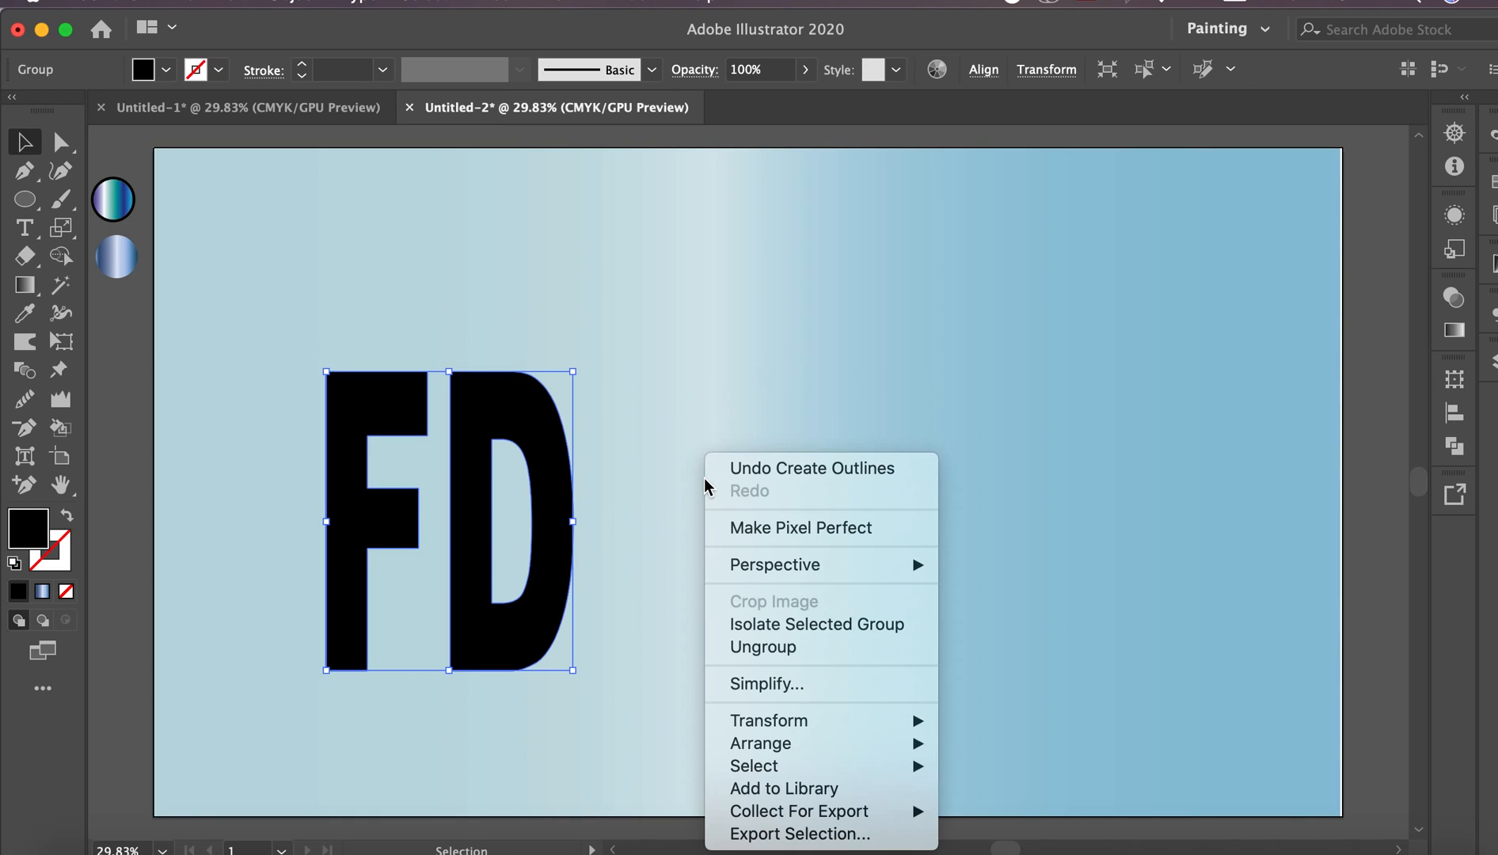
click(766, 650)
click(279, 312)
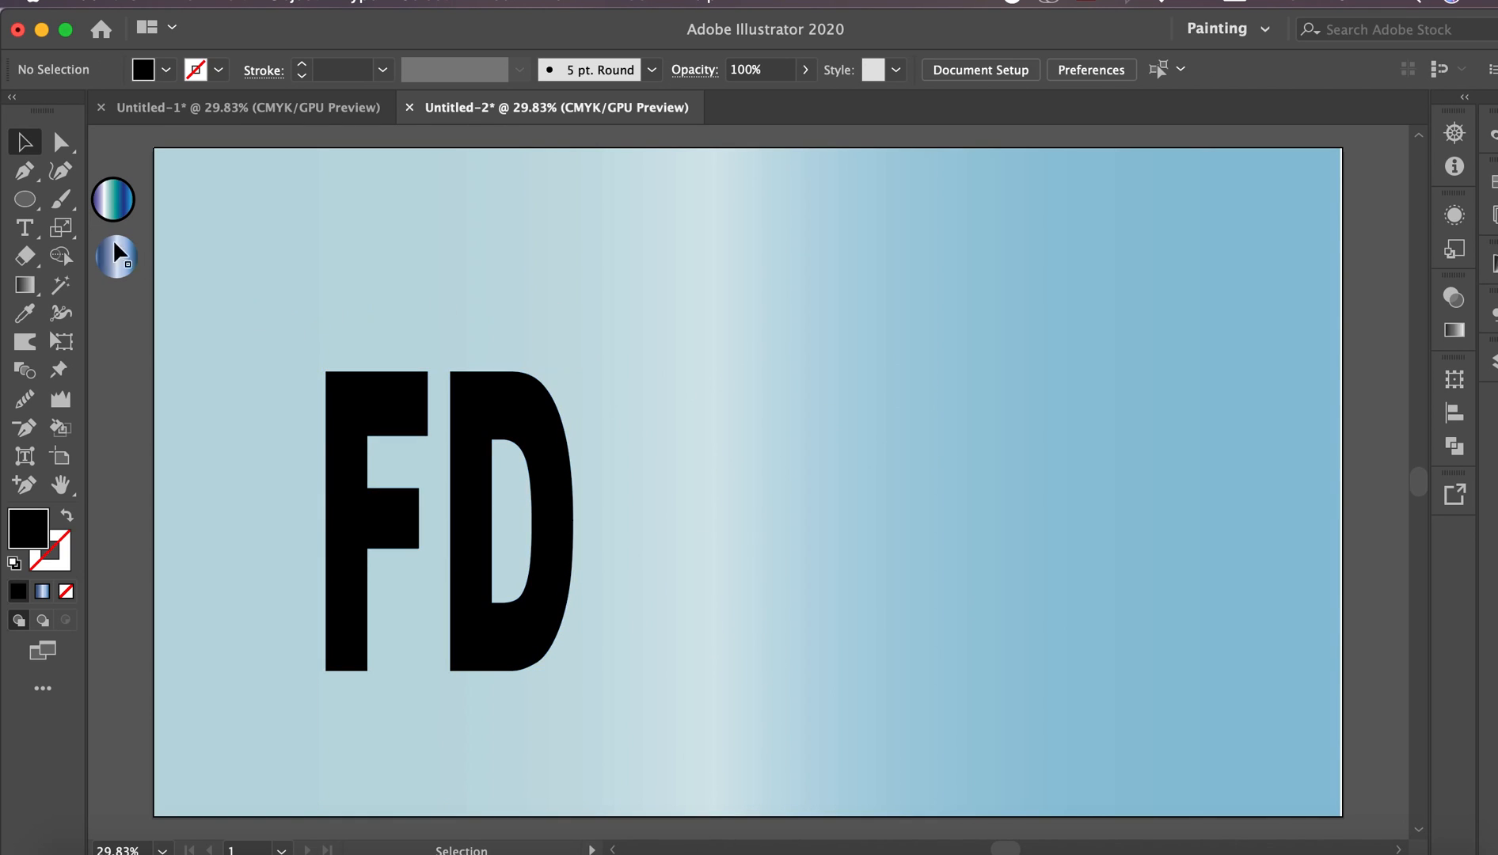
Draw a long, thin black rectangle, rotate it so it rises to the right, and place it diagonally across the FD letters
click(24, 207)
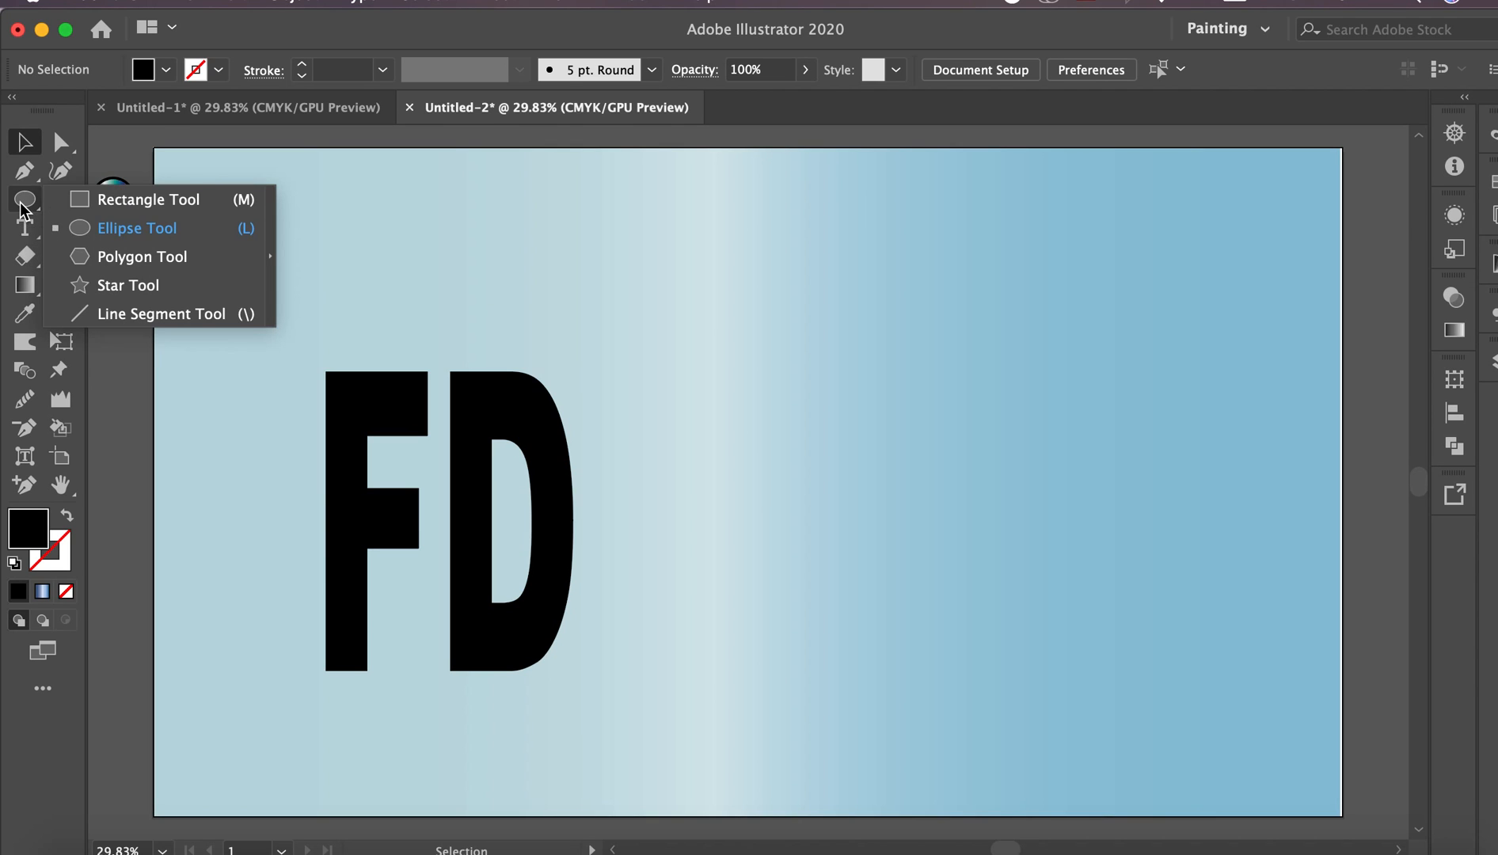
click(113, 199)
drag(263, 707, 786, 723)
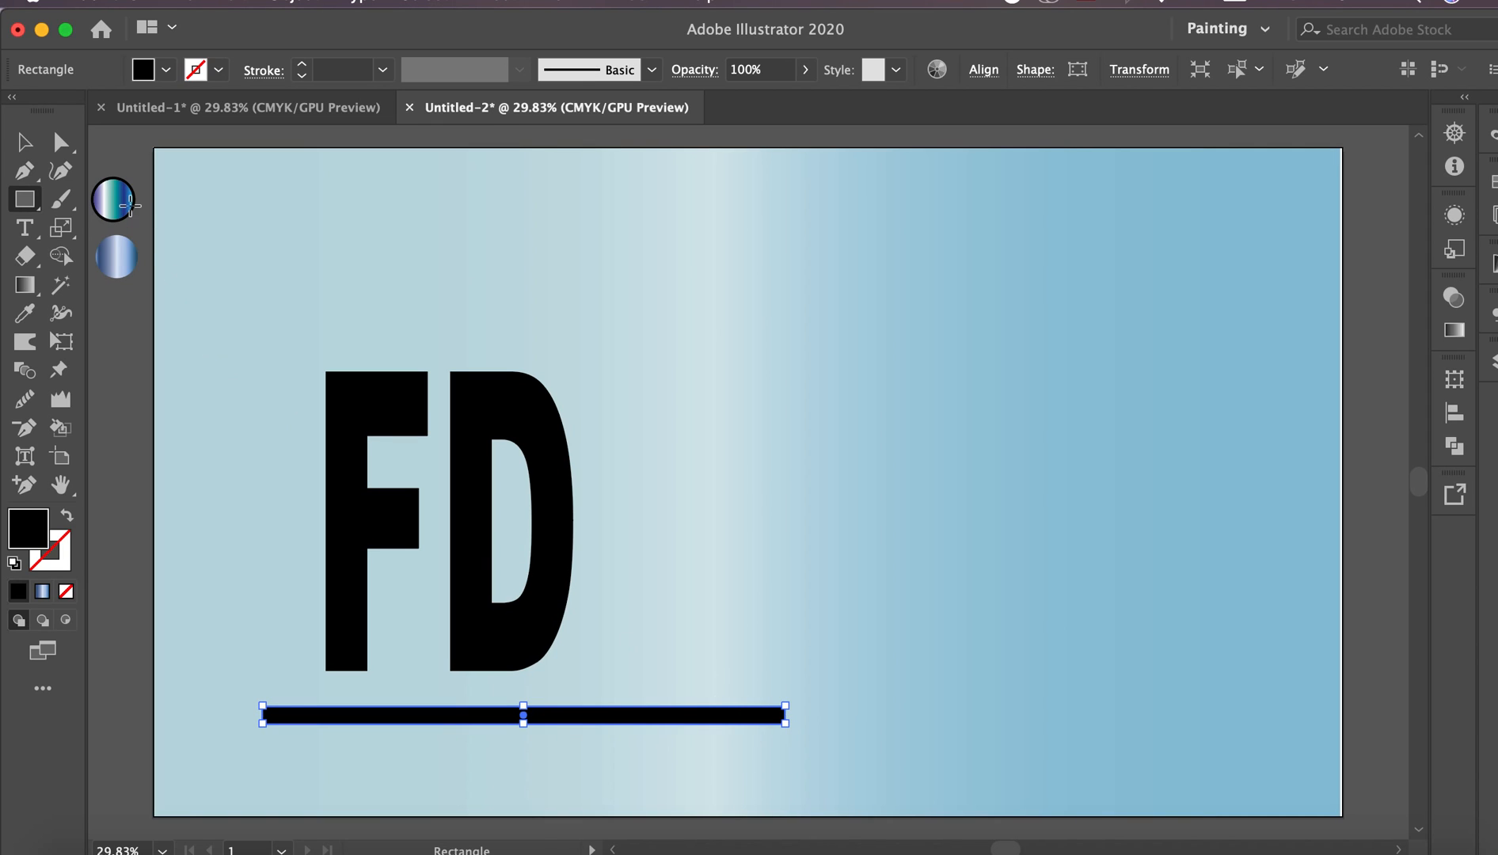
click(25, 144)
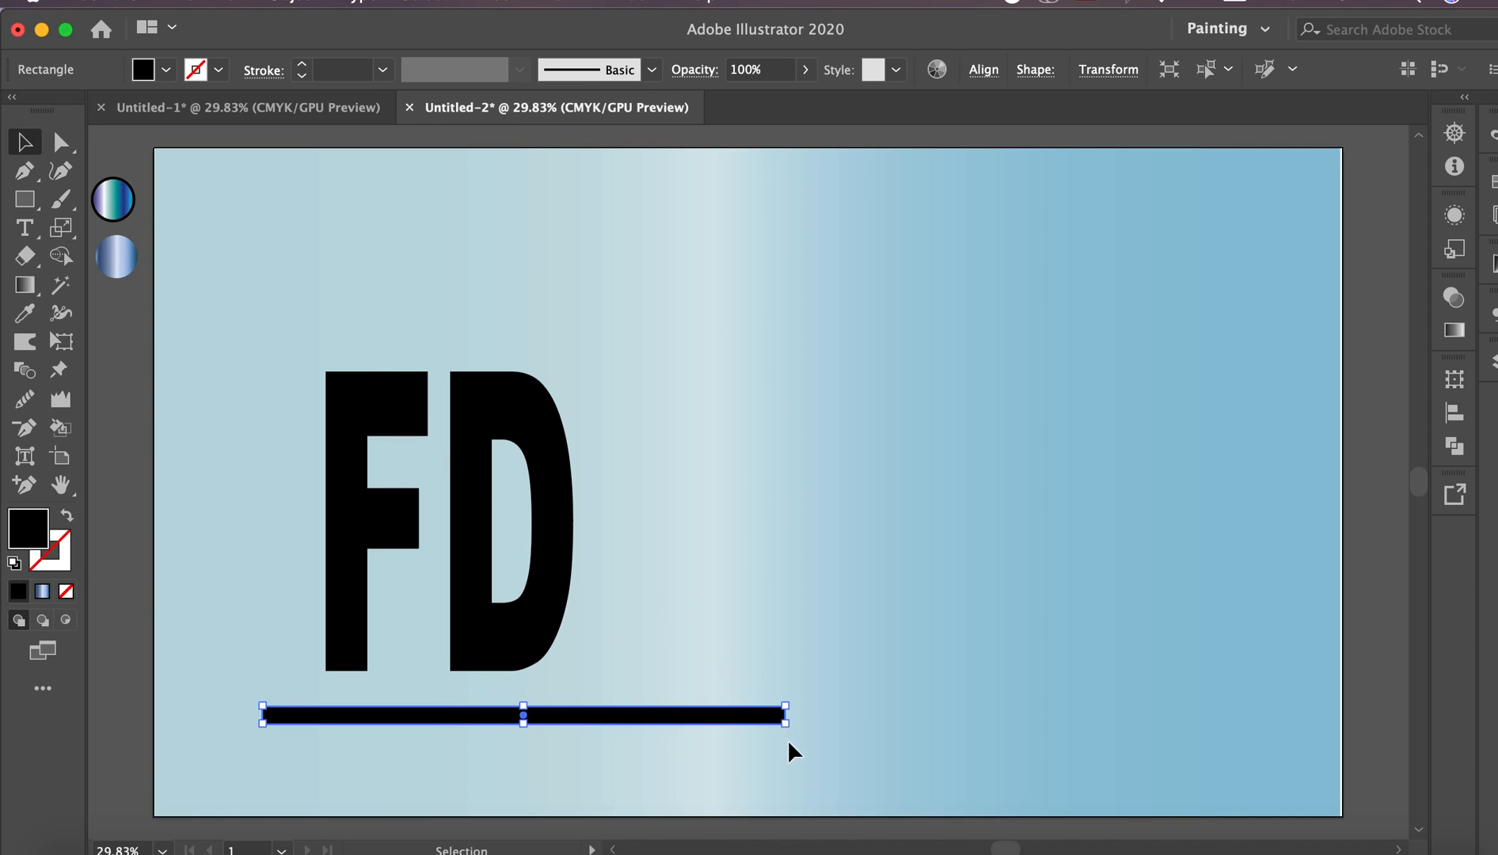
drag(786, 730, 783, 608)
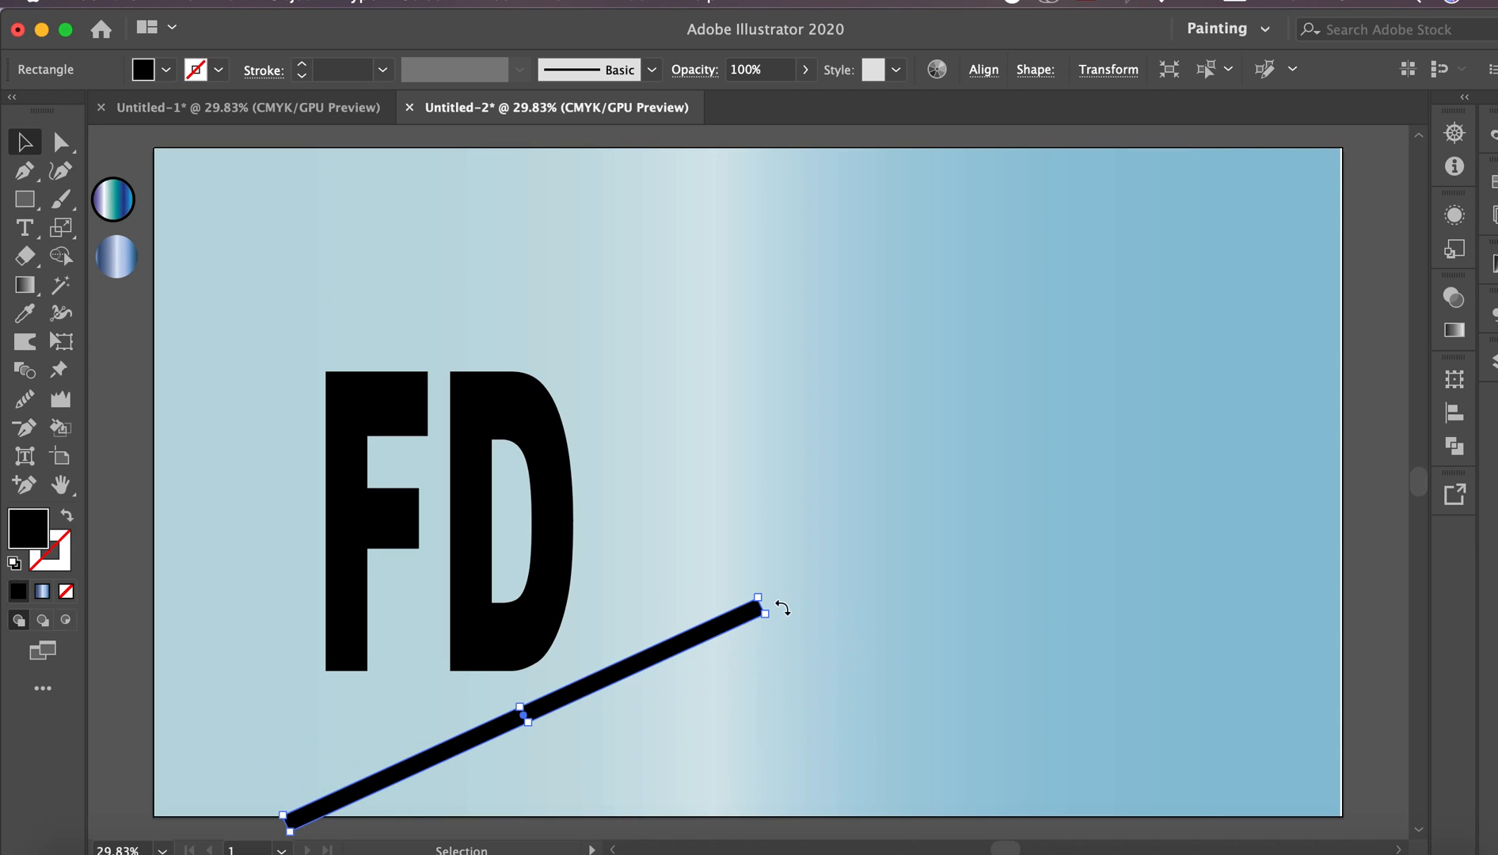
drag(630, 657, 603, 491)
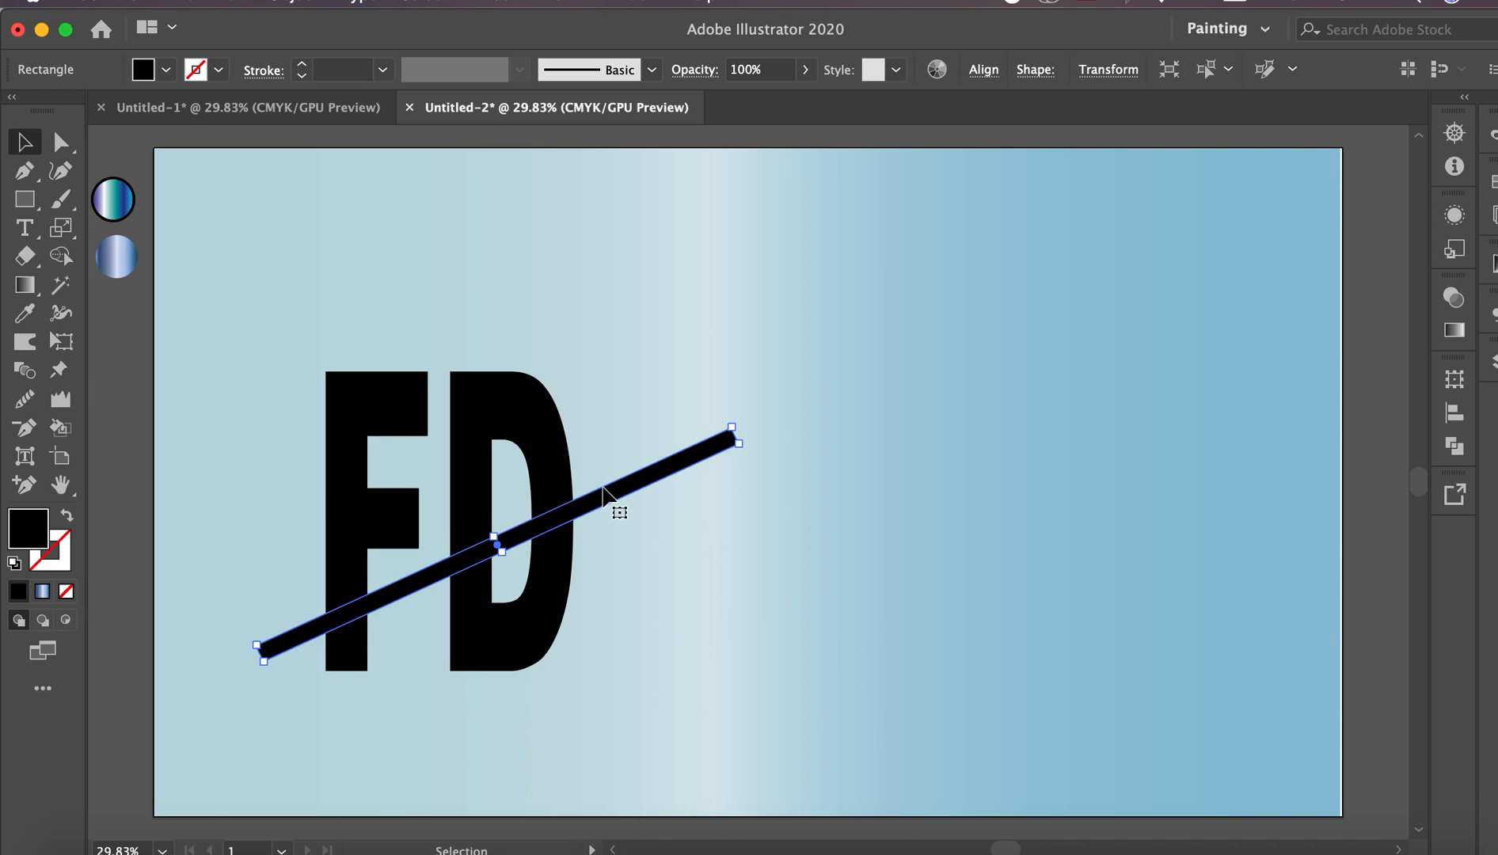
Cut a diagonal gap through the FD letters by removing all the bar's segments with the Shape Builder tool
click(236, 420)
drag(220, 349, 792, 695)
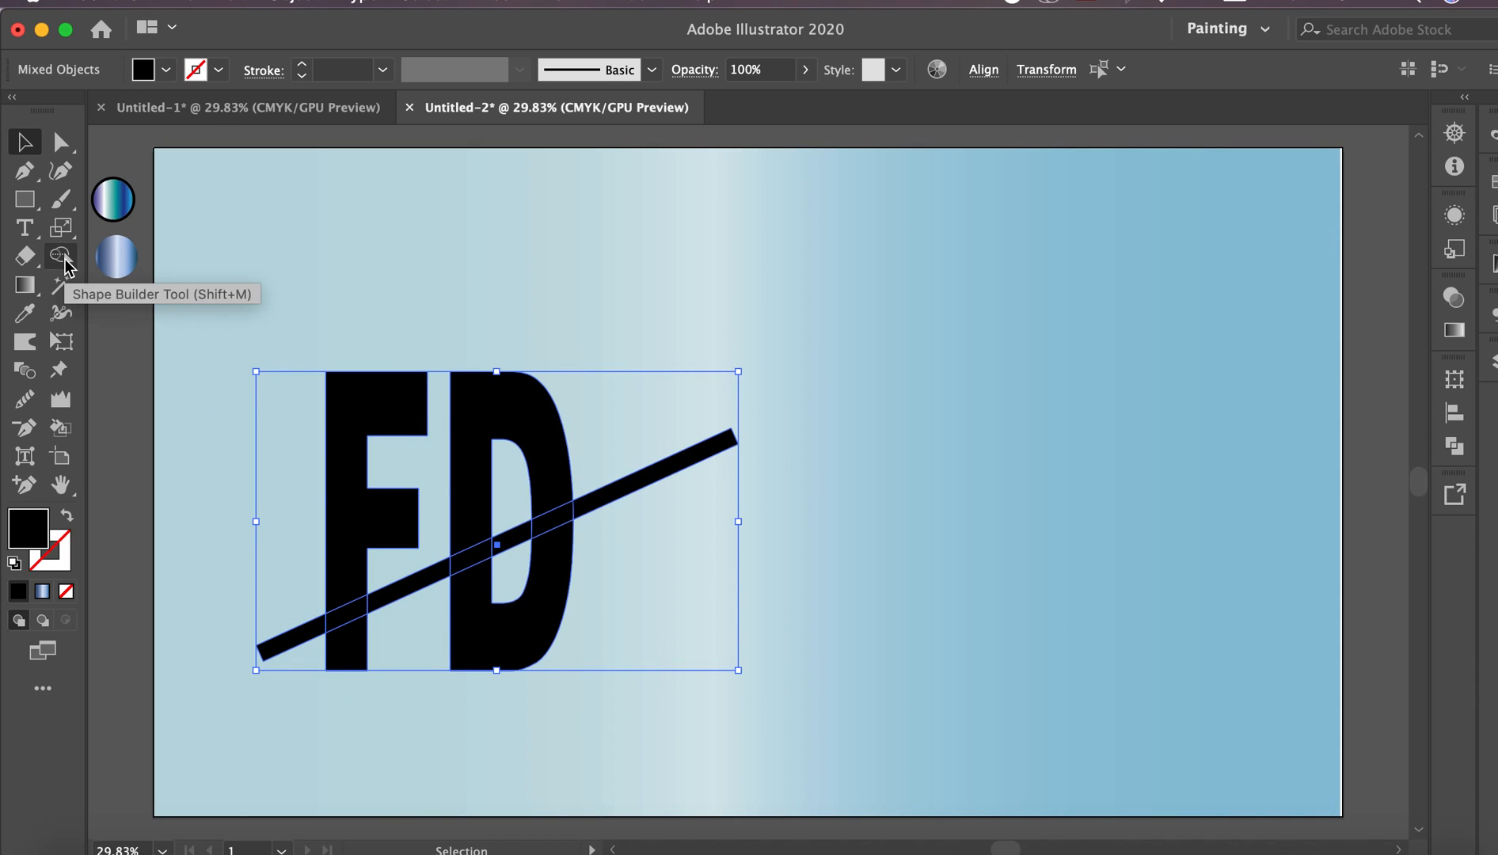
click(65, 259)
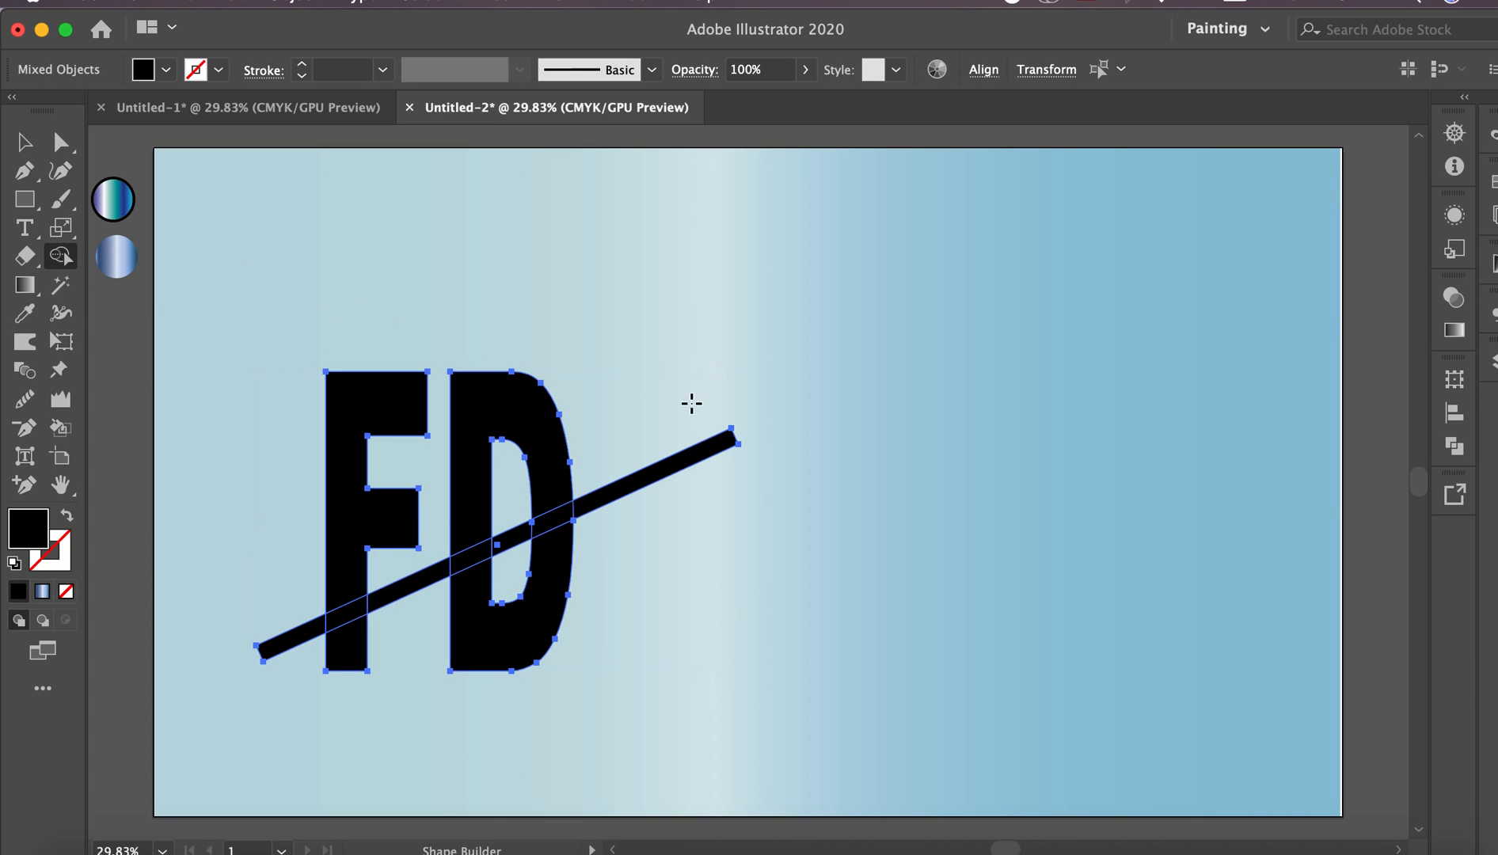
alt+click(712, 451)
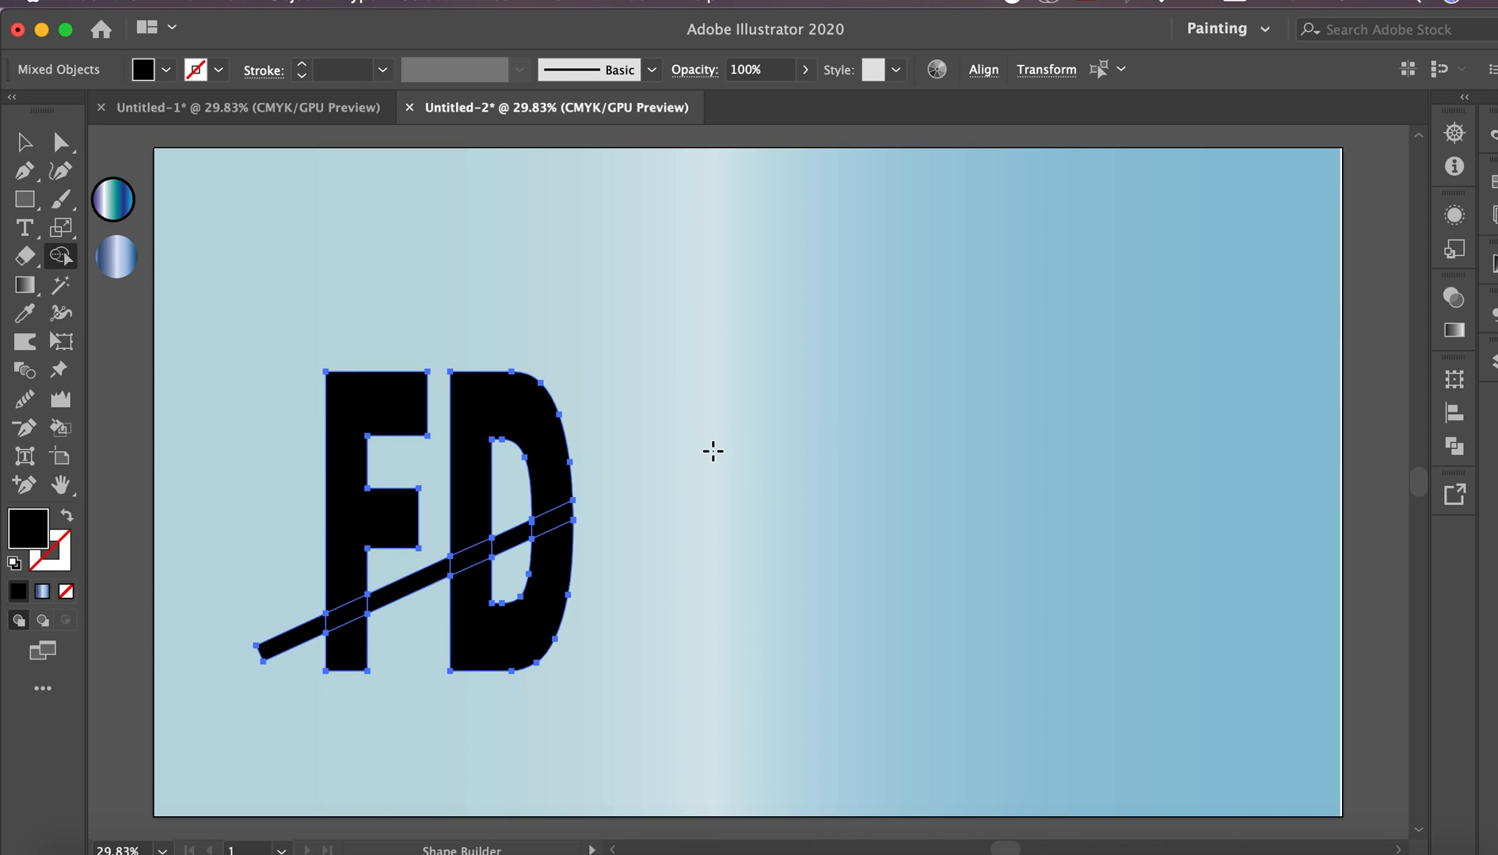
alt+click(553, 512)
alt+click(519, 538)
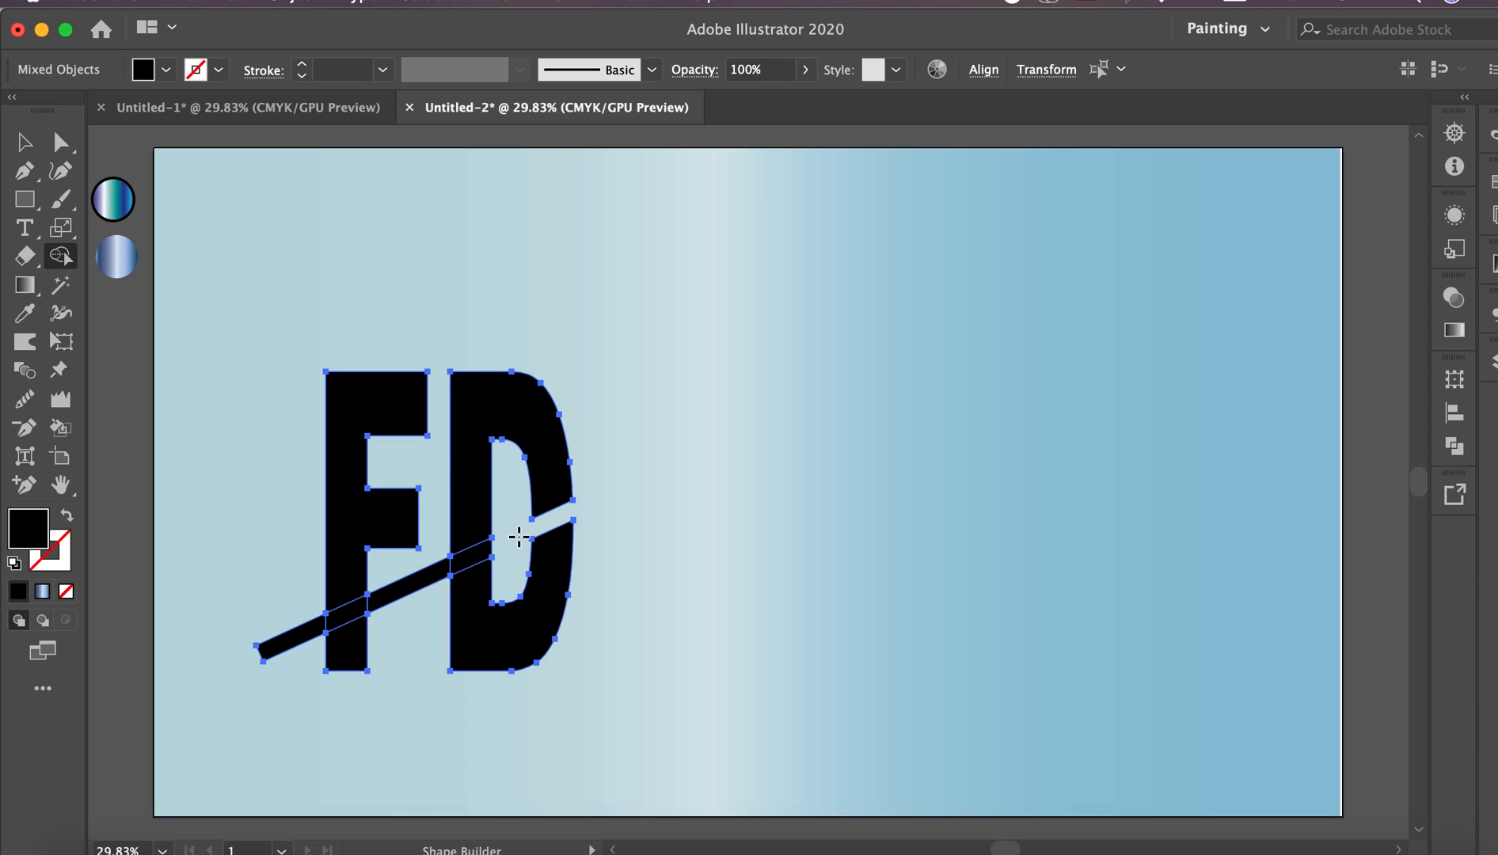
alt+click(426, 578)
alt+click(342, 616)
alt+click(305, 631)
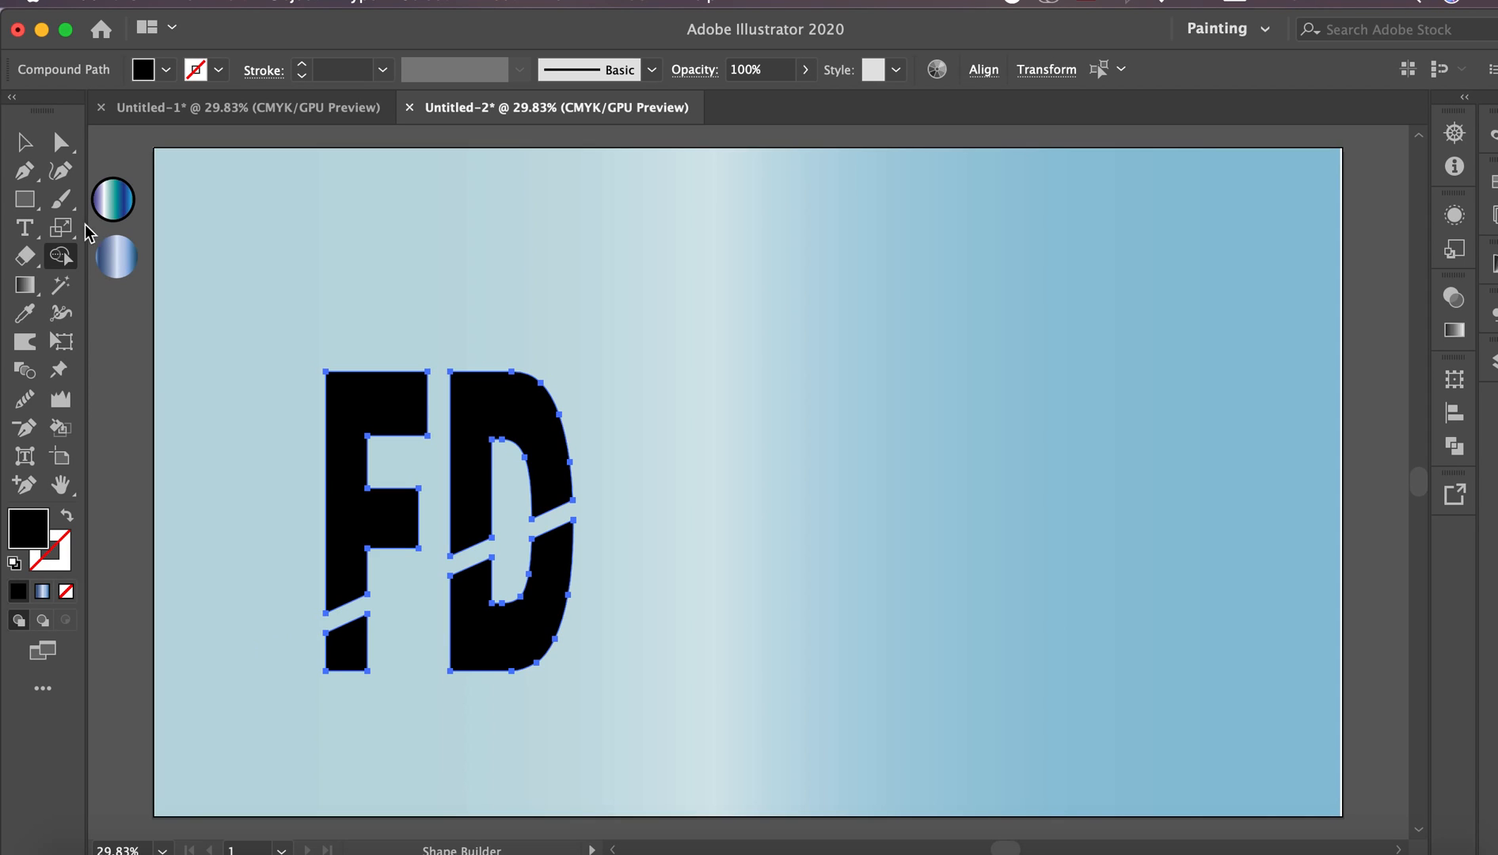
click(24, 144)
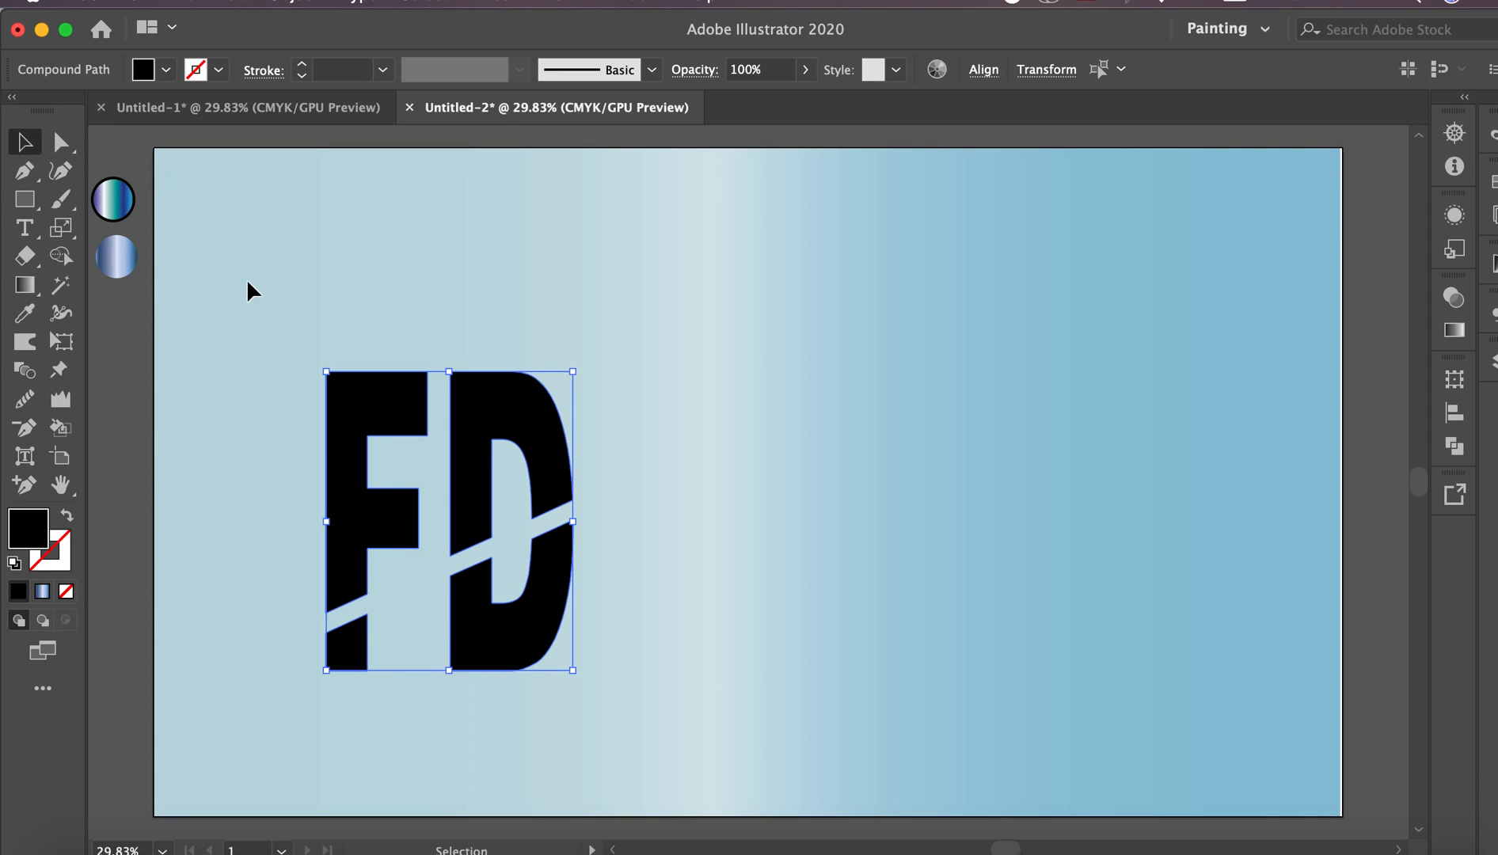
Apply the multicolour gradient and black stroke of the upper sample circle to the sliced letters with the Eyedropper
key(i)
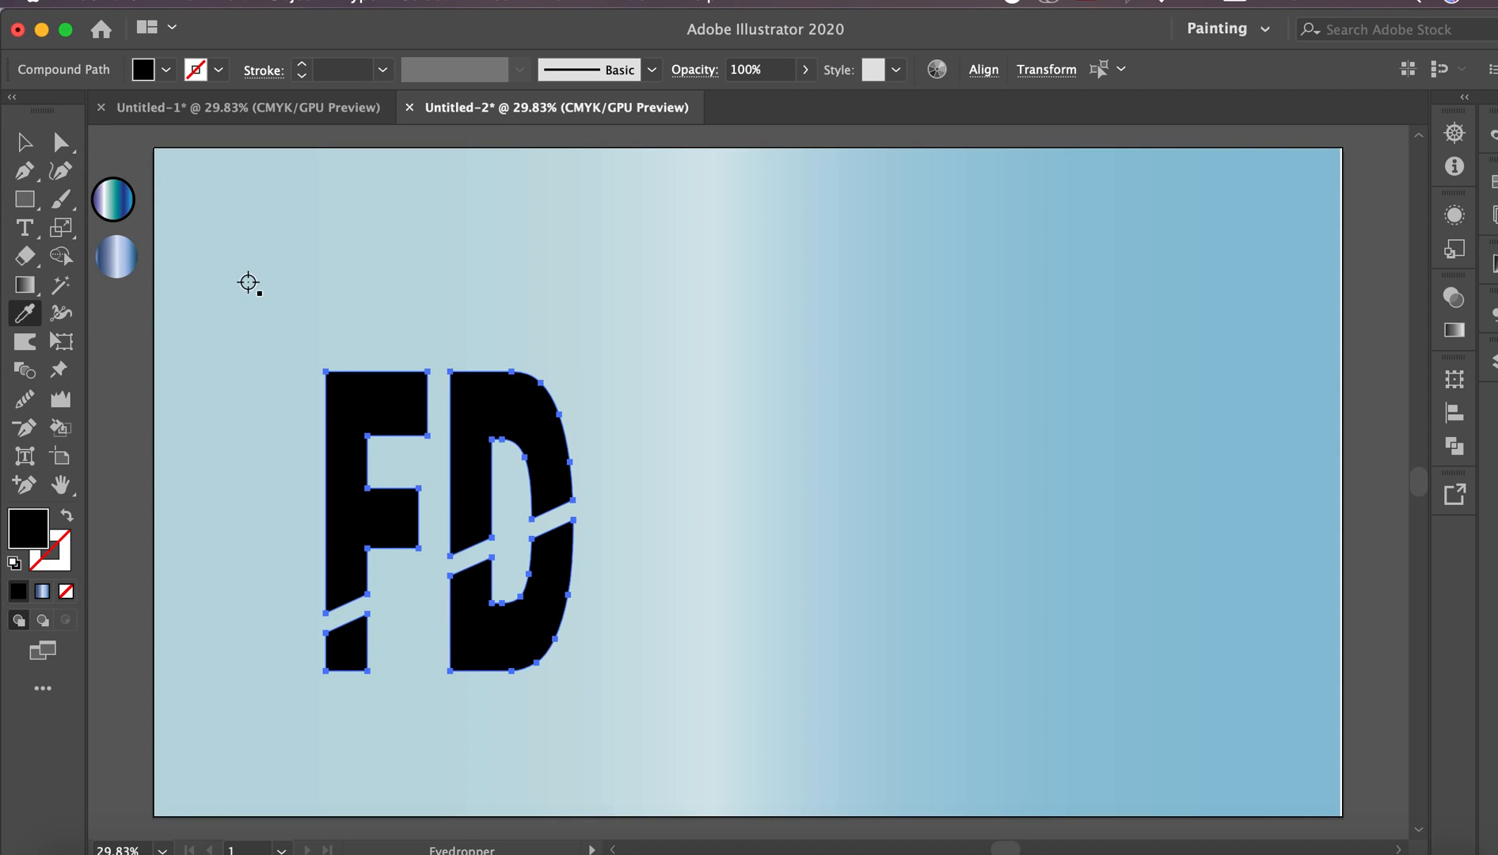
click(115, 208)
click(25, 147)
click(239, 330)
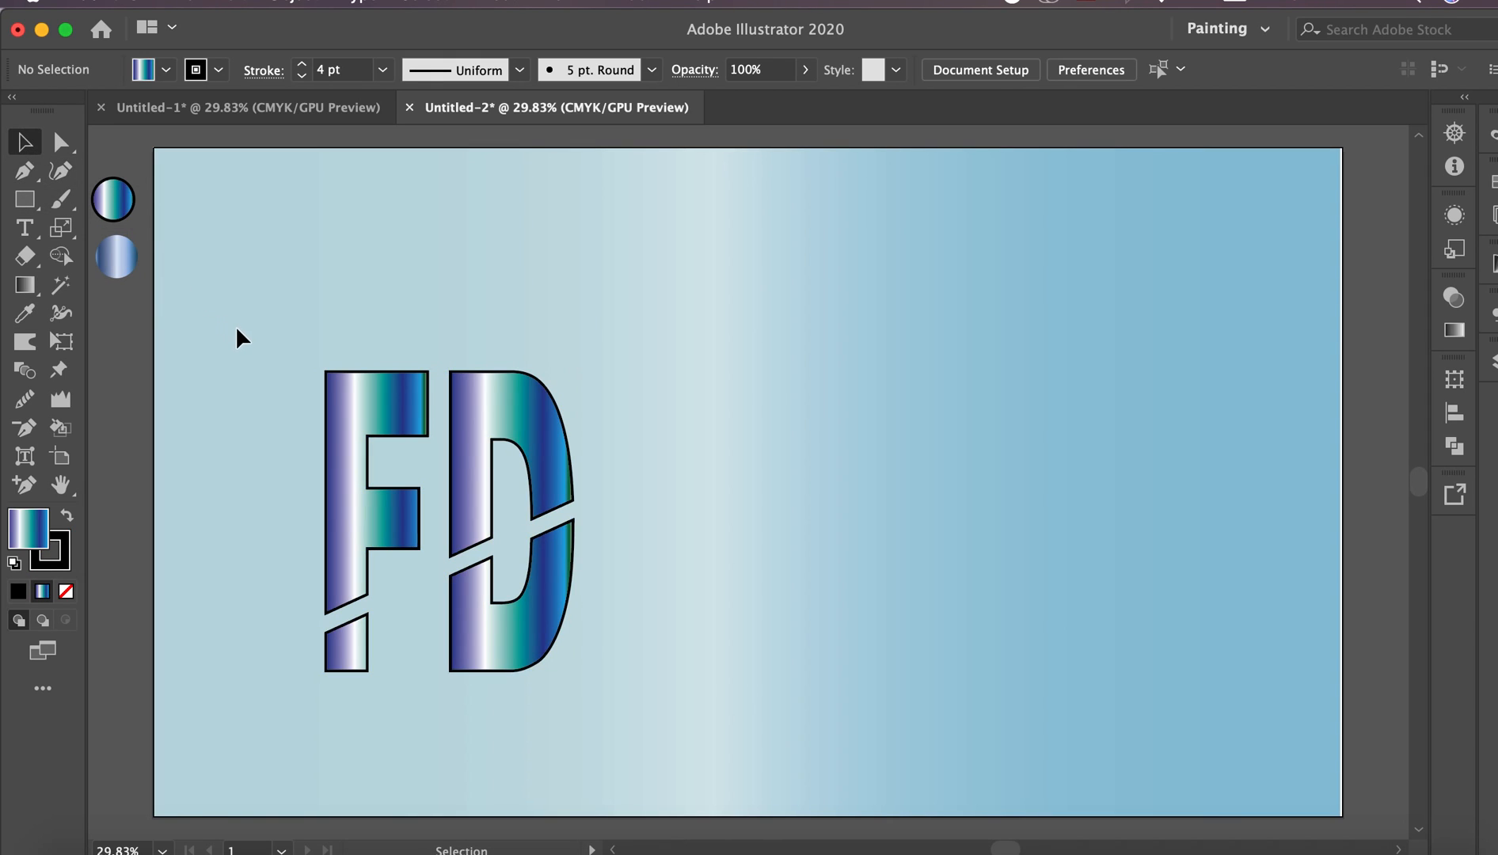
Draw a large circle right of the letters, give it the lower sample circle's blue gradient, and move it slightly up
drag(29, 204, 135, 230)
drag(603, 184, 1234, 796)
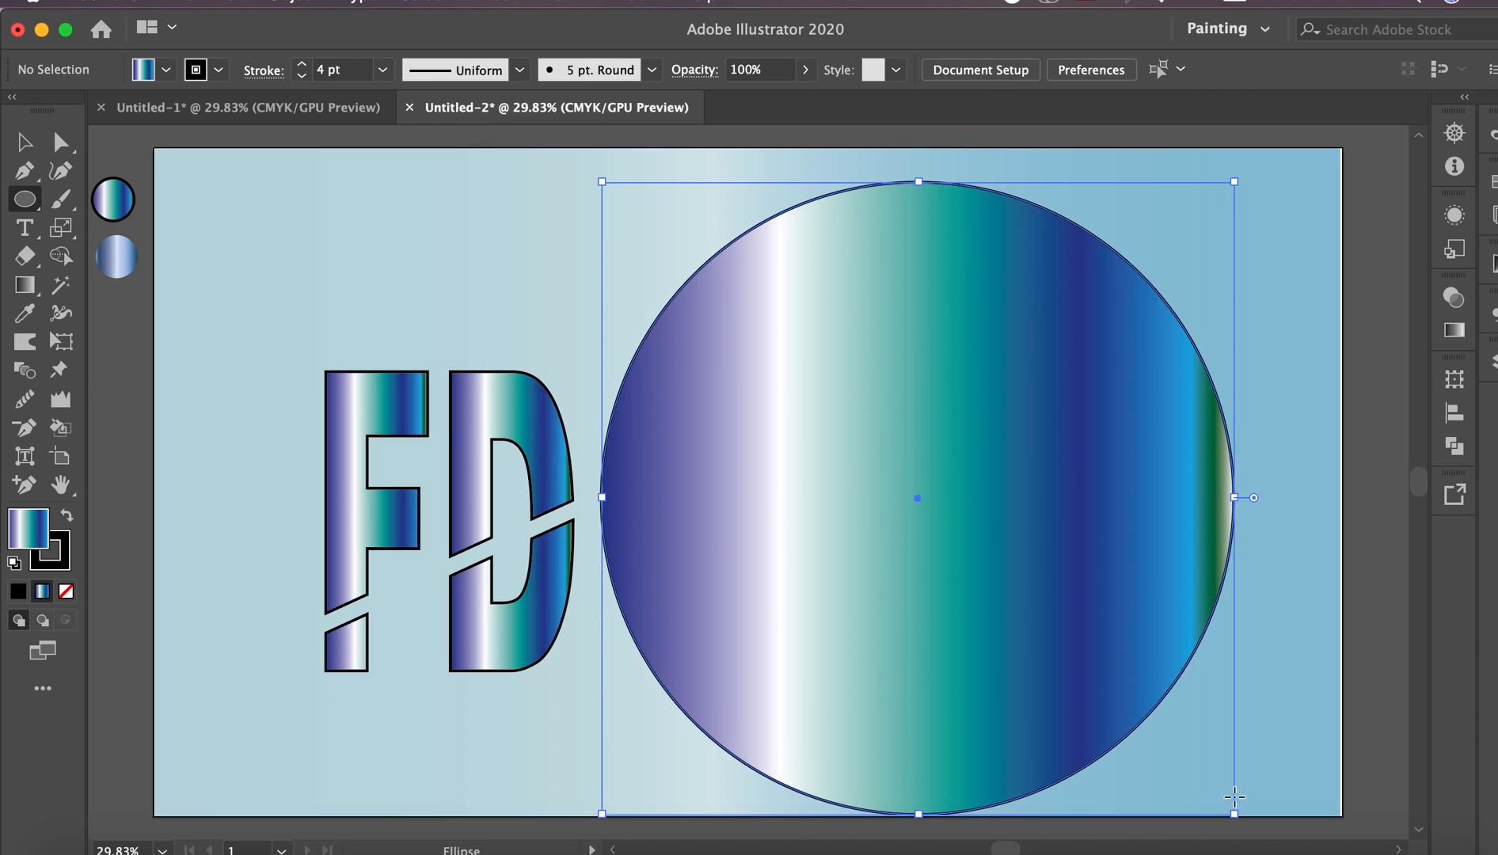
key(i)
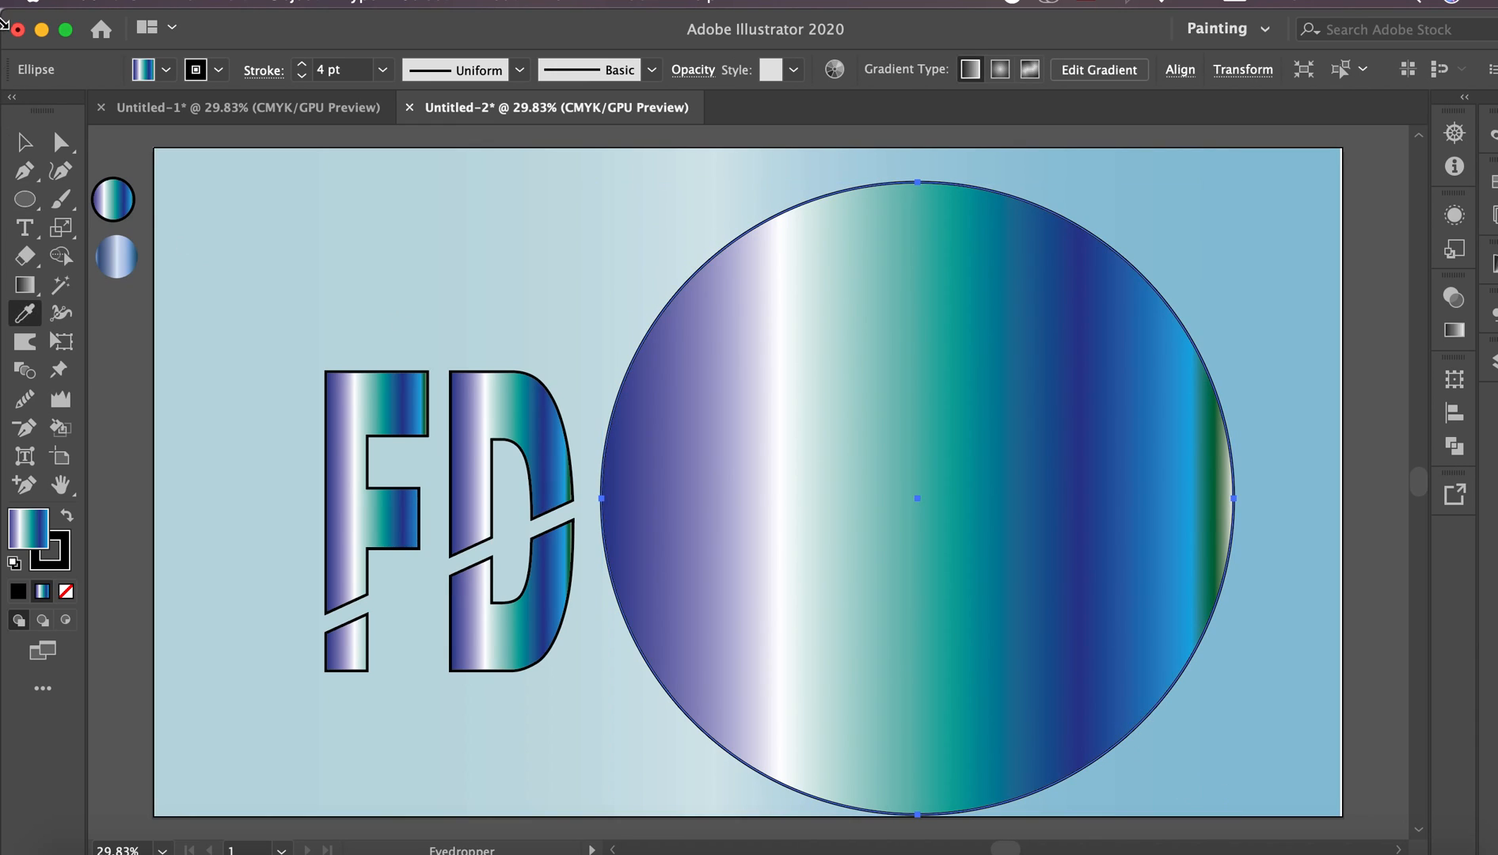
click(129, 251)
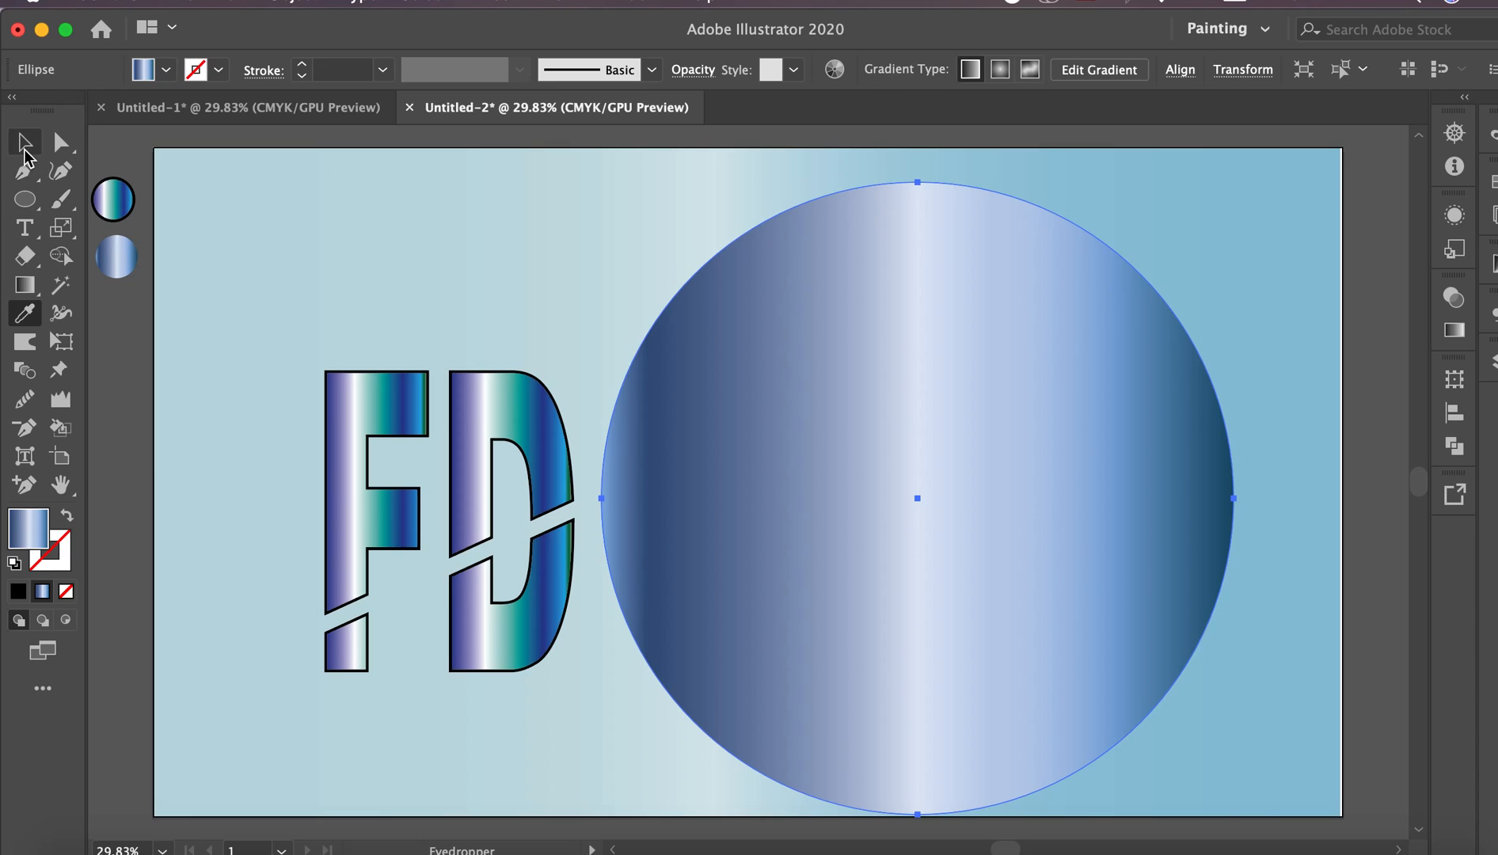
click(24, 143)
drag(826, 277, 827, 257)
click(357, 210)
Apply a Color Halftone effect with a maximum radius of 25 pixels to the large circle
click(920, 397)
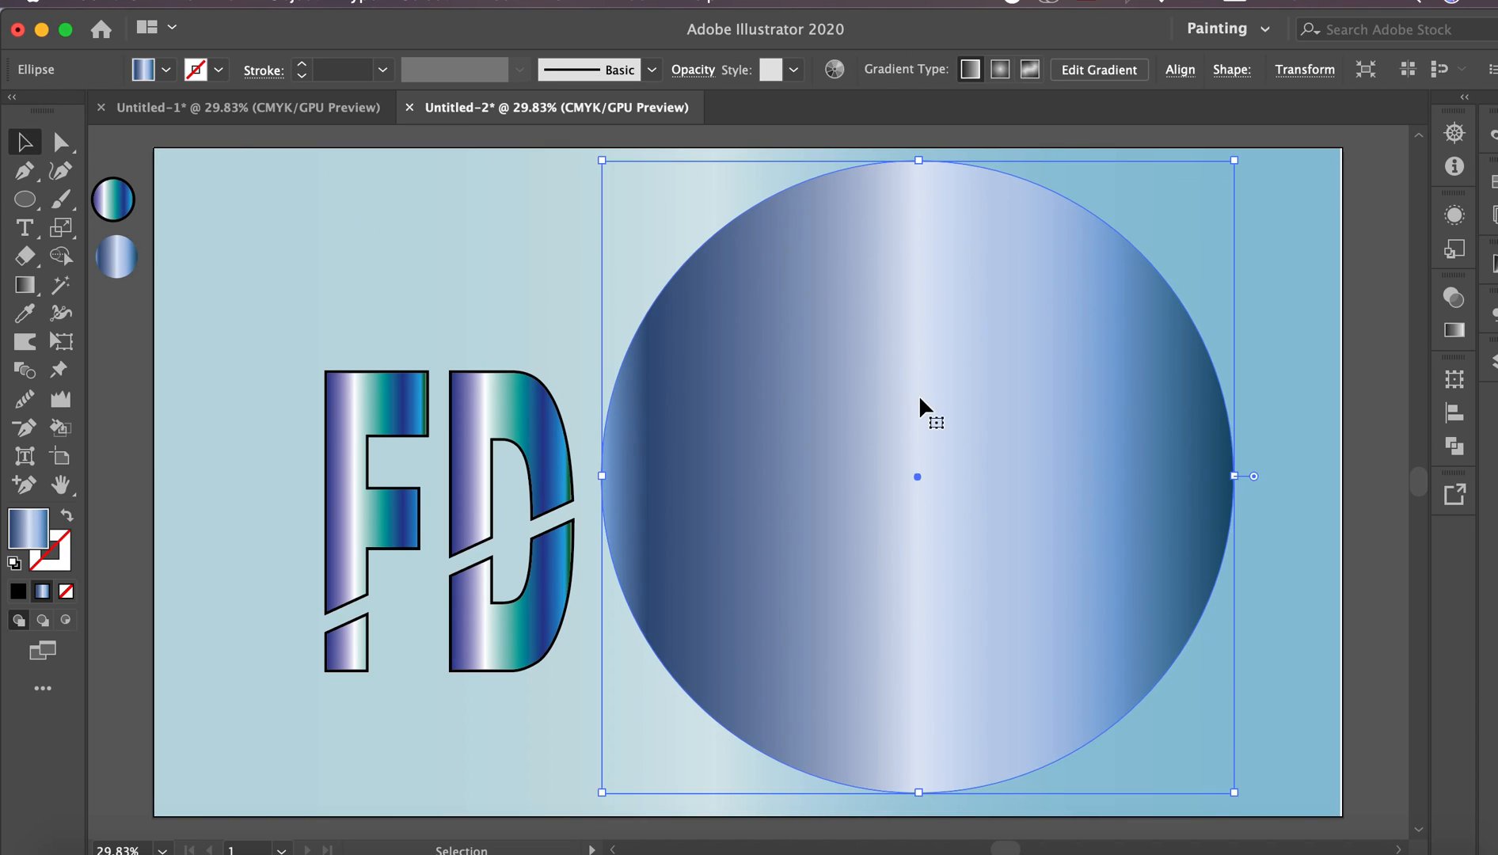
click(511, 4)
mouse_move(745, 523)
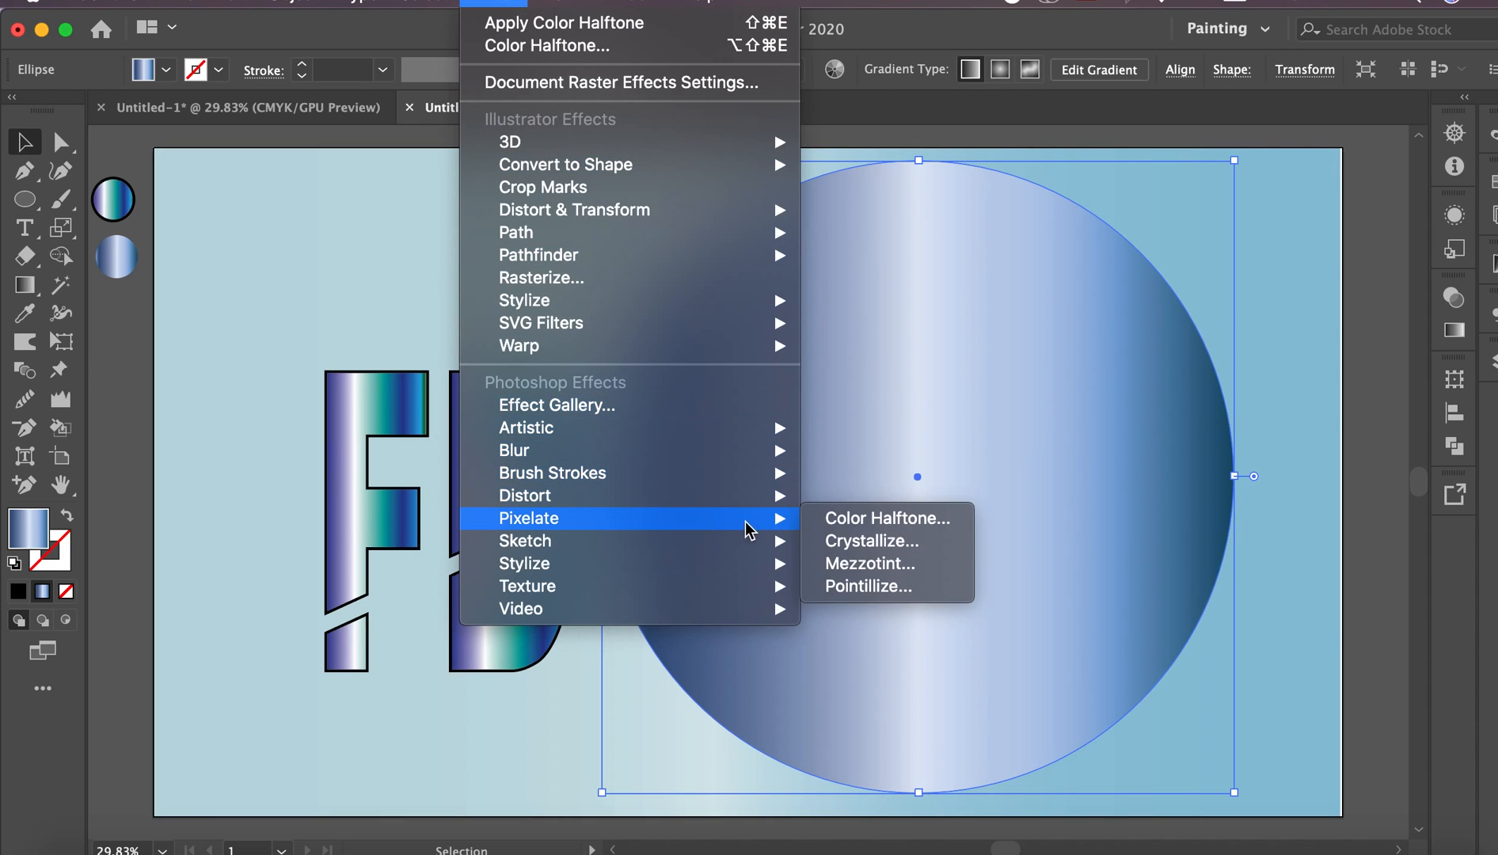
click(841, 521)
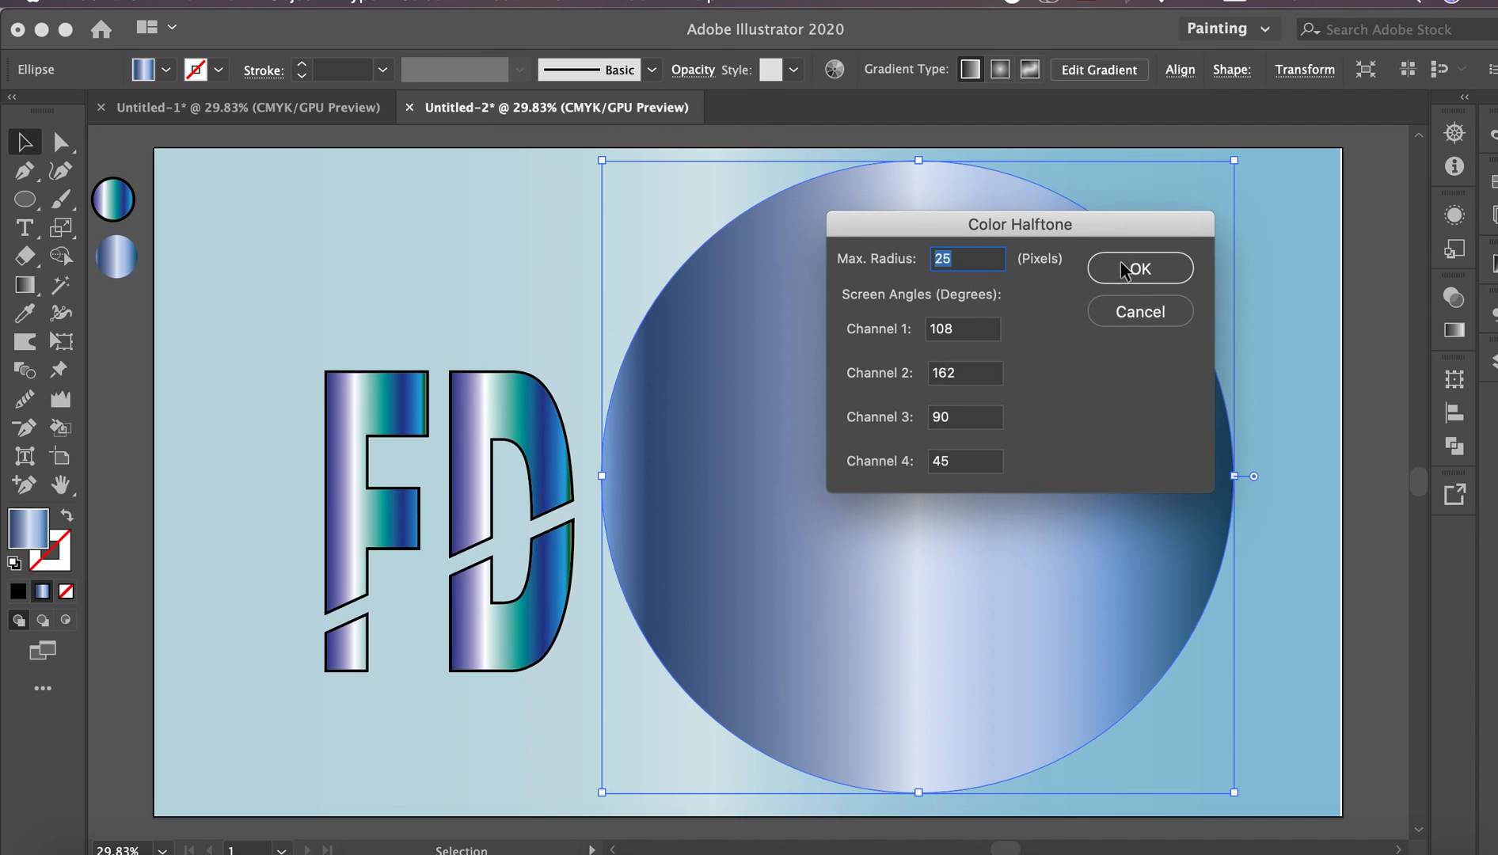
click(1123, 270)
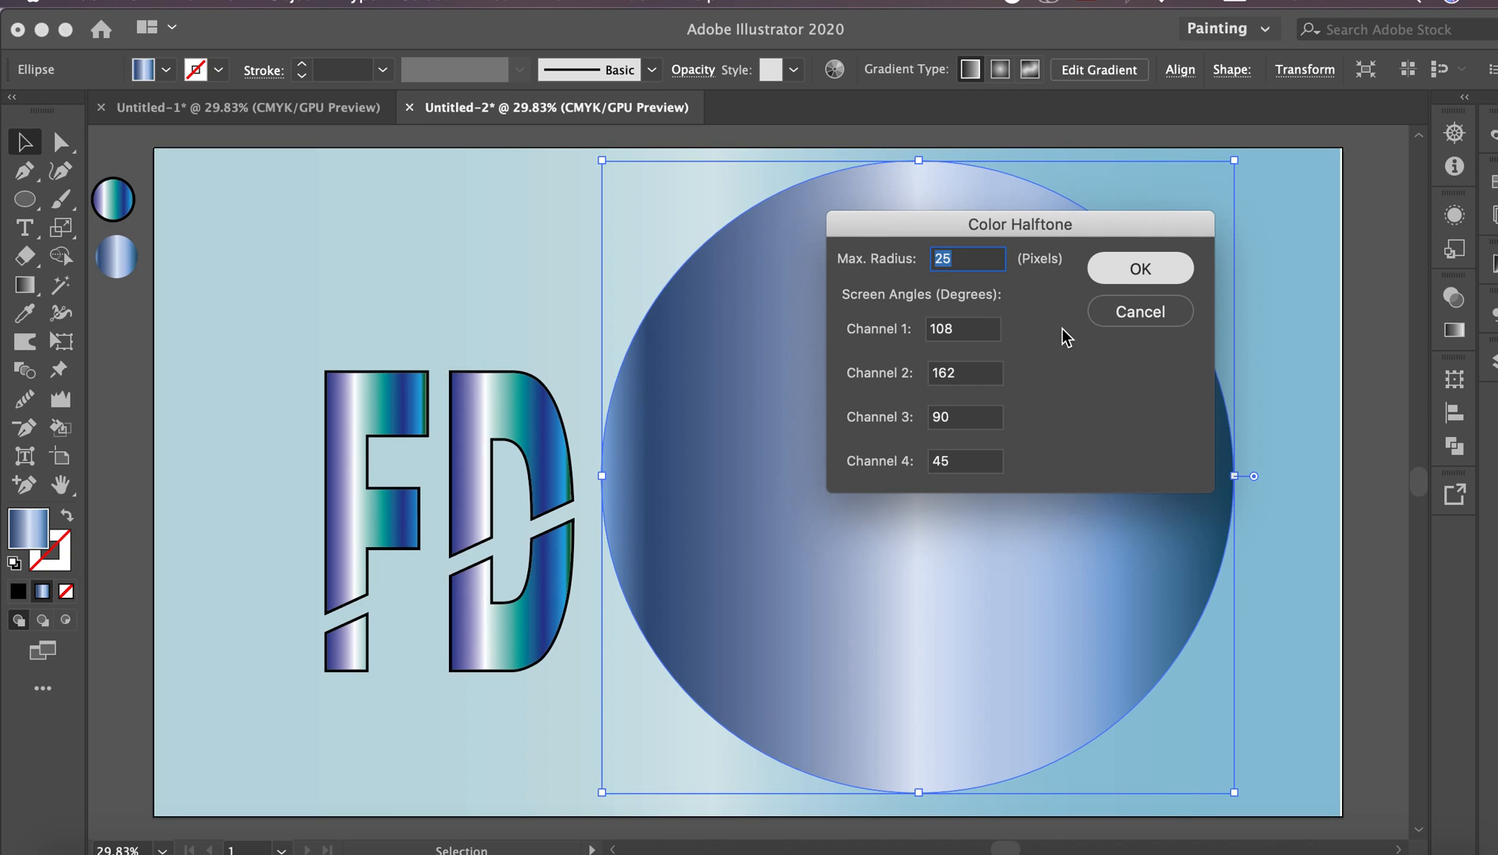
key(Return)
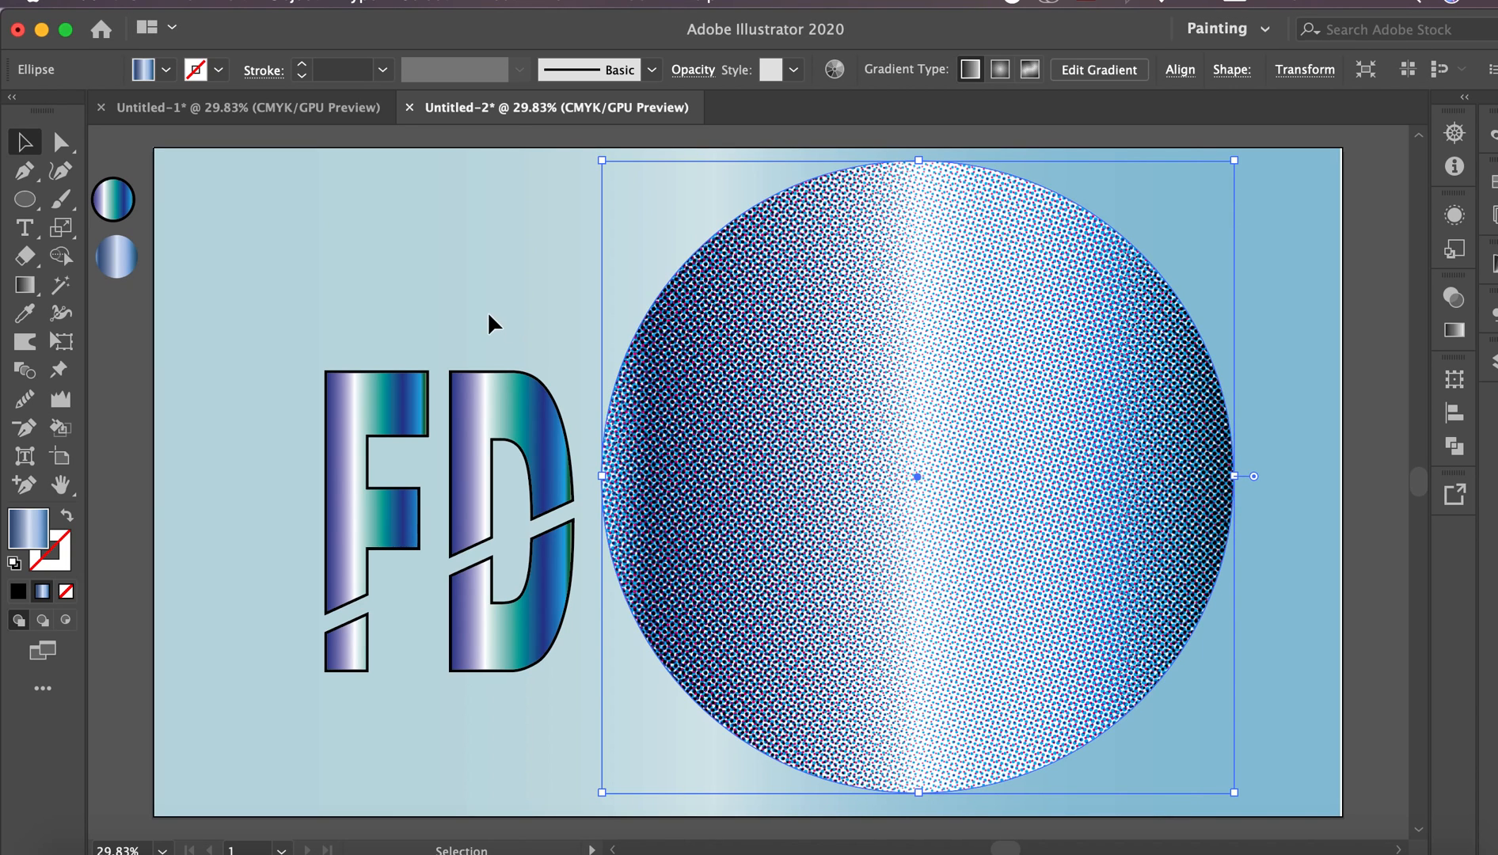
click(194, 311)
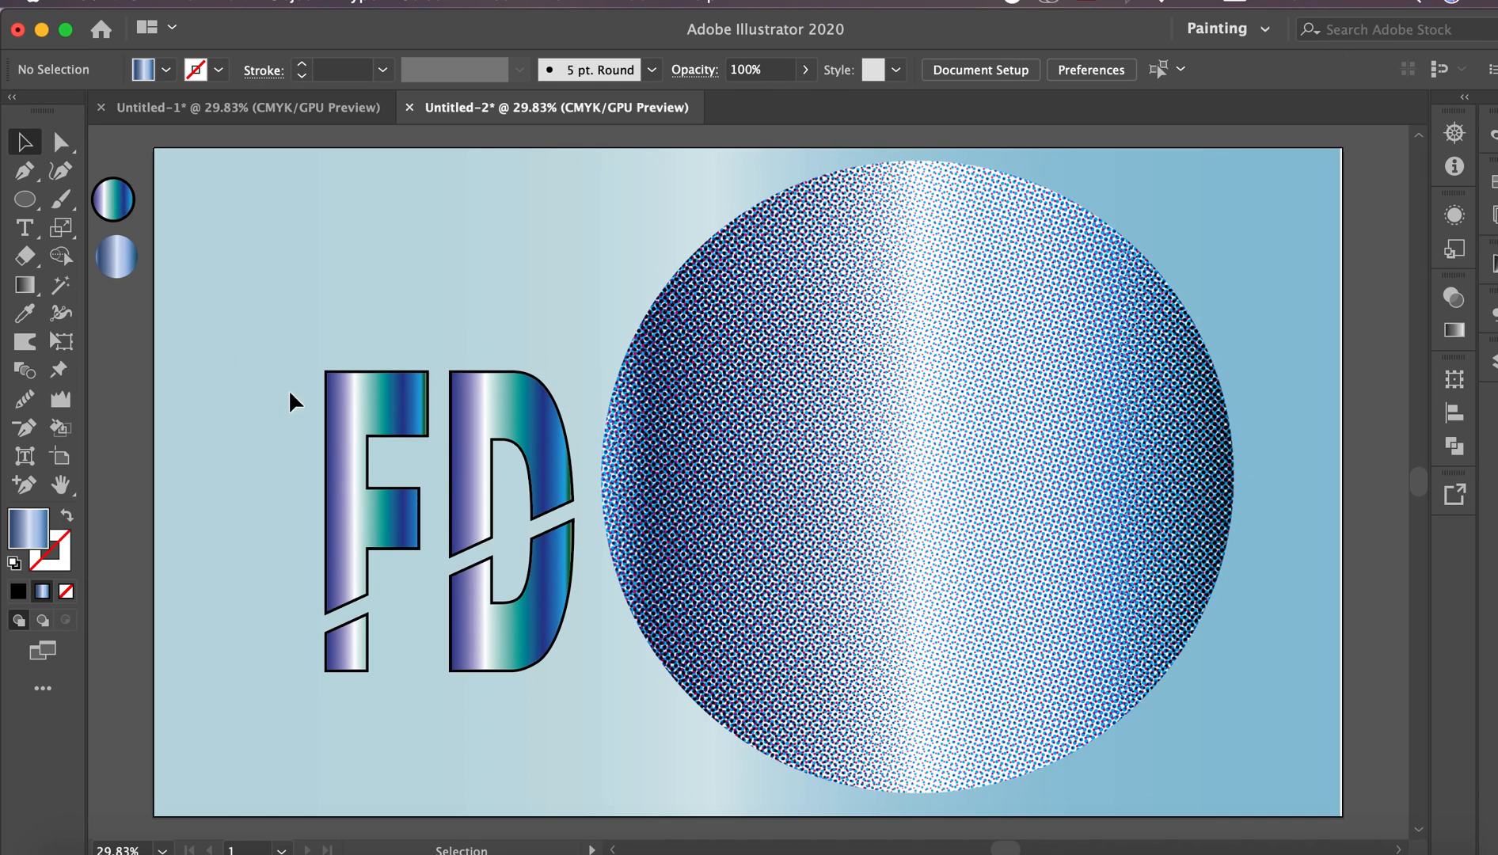
Move both FD letters onto the halftone circle and bring them to the front
click(331, 417)
shift+click(513, 416)
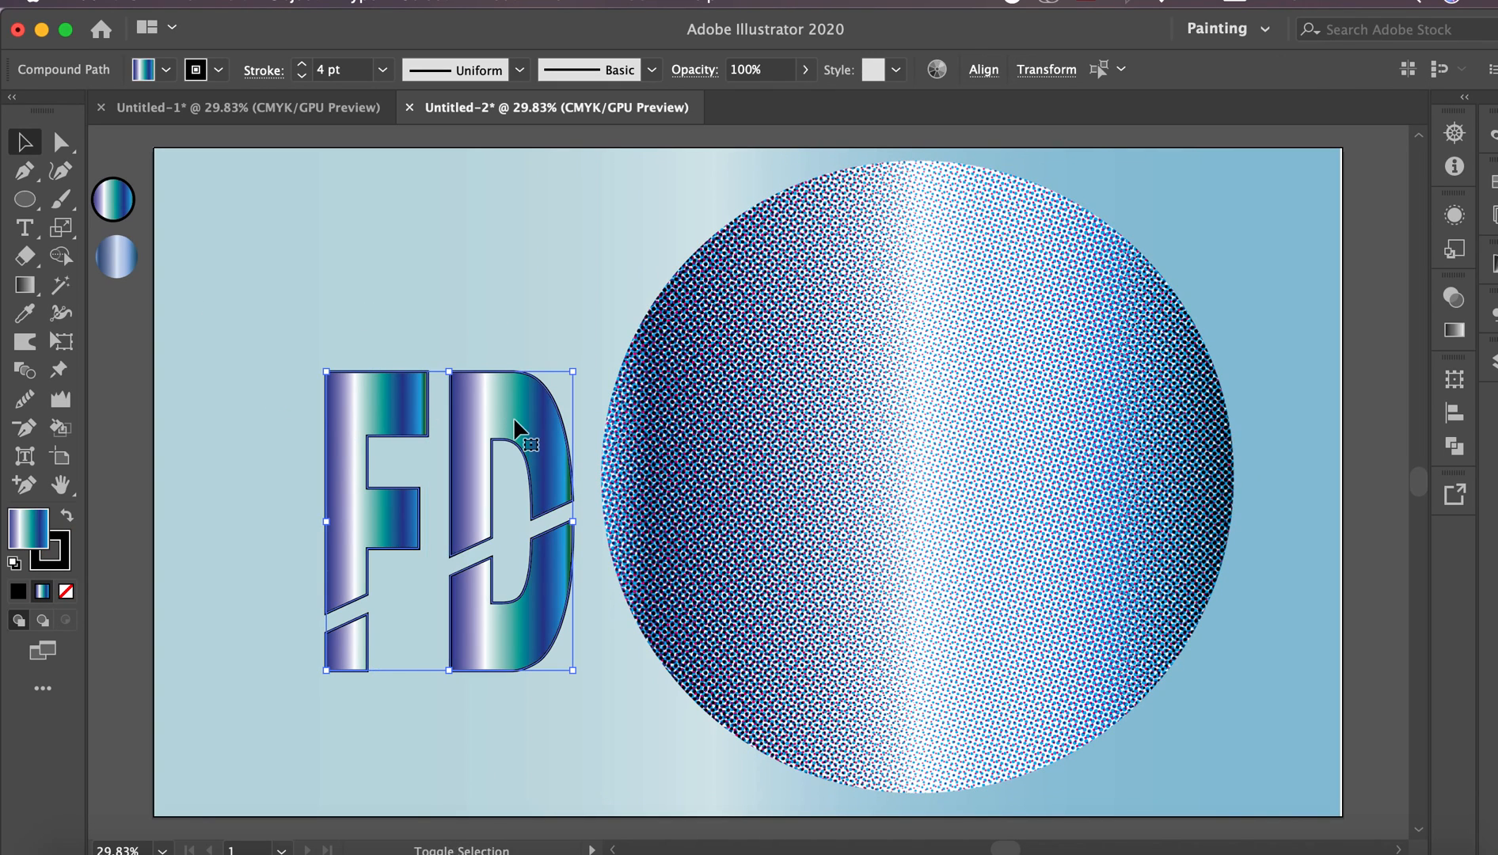
drag(515, 422, 981, 345)
right_click(216, 582)
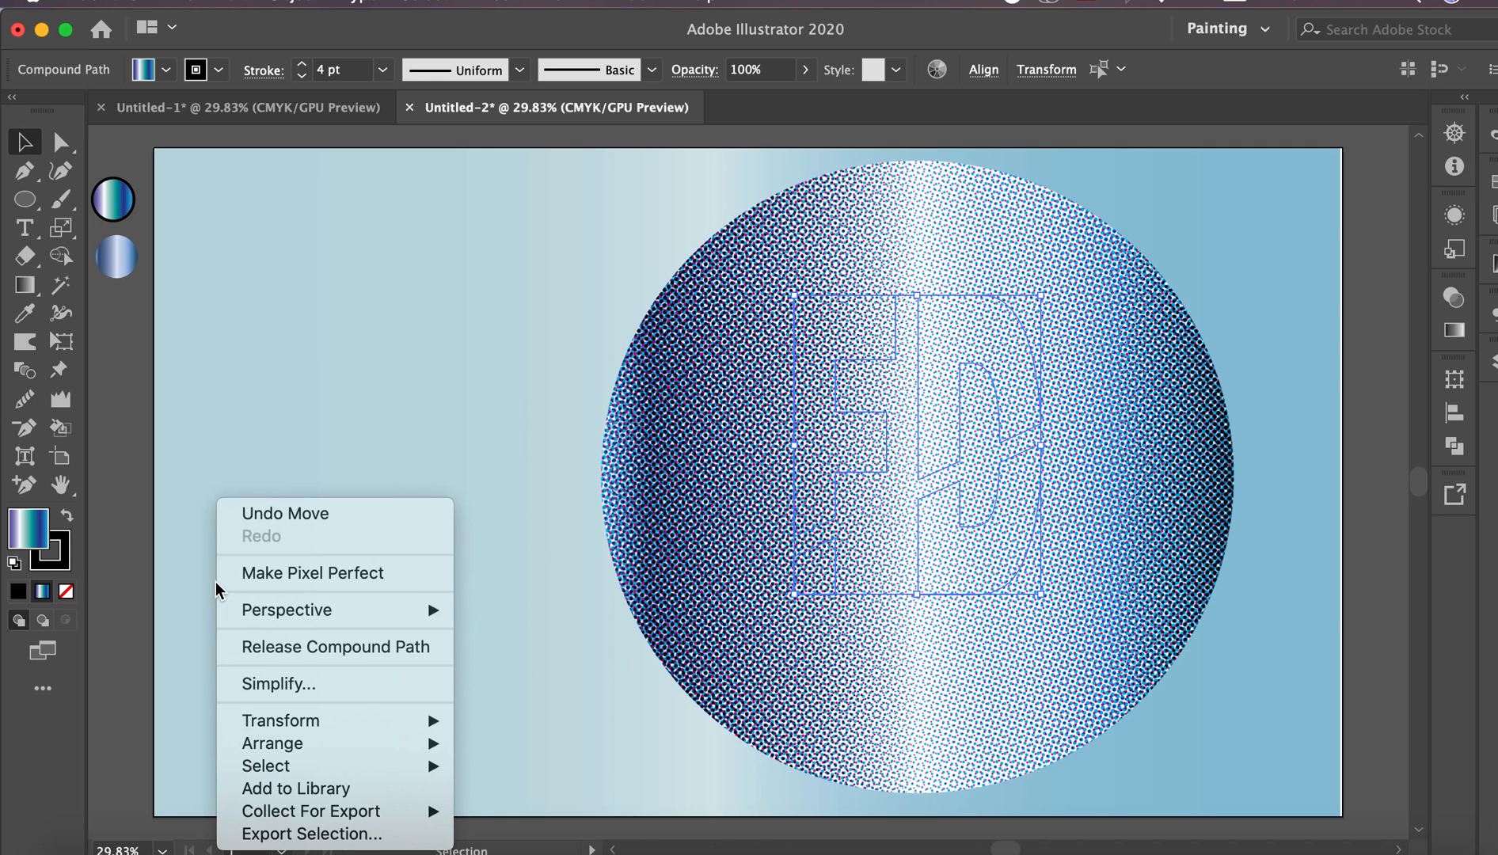
mouse_move(318, 744)
click(507, 731)
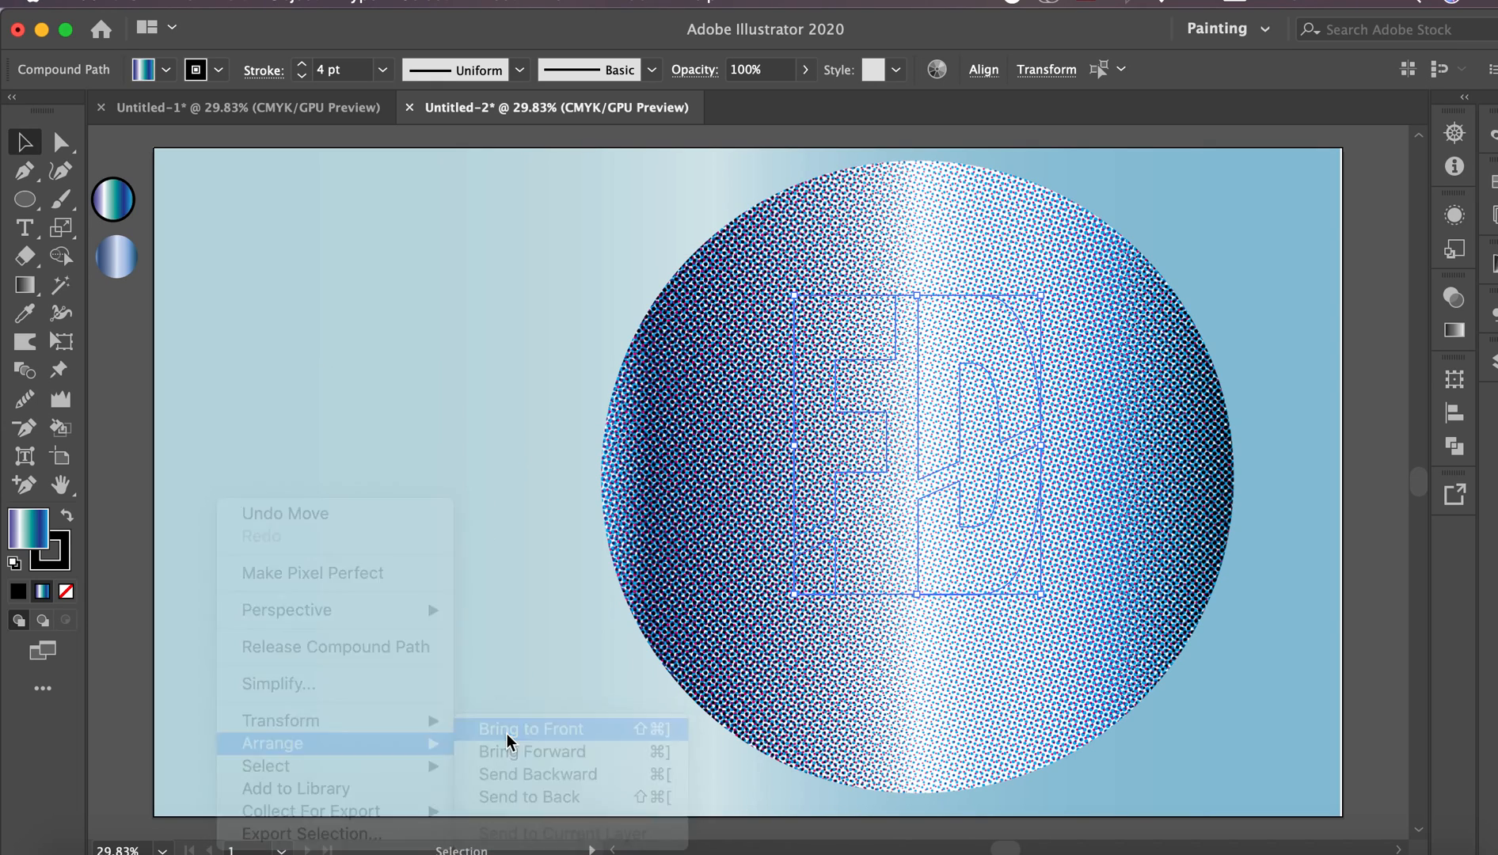
click(299, 528)
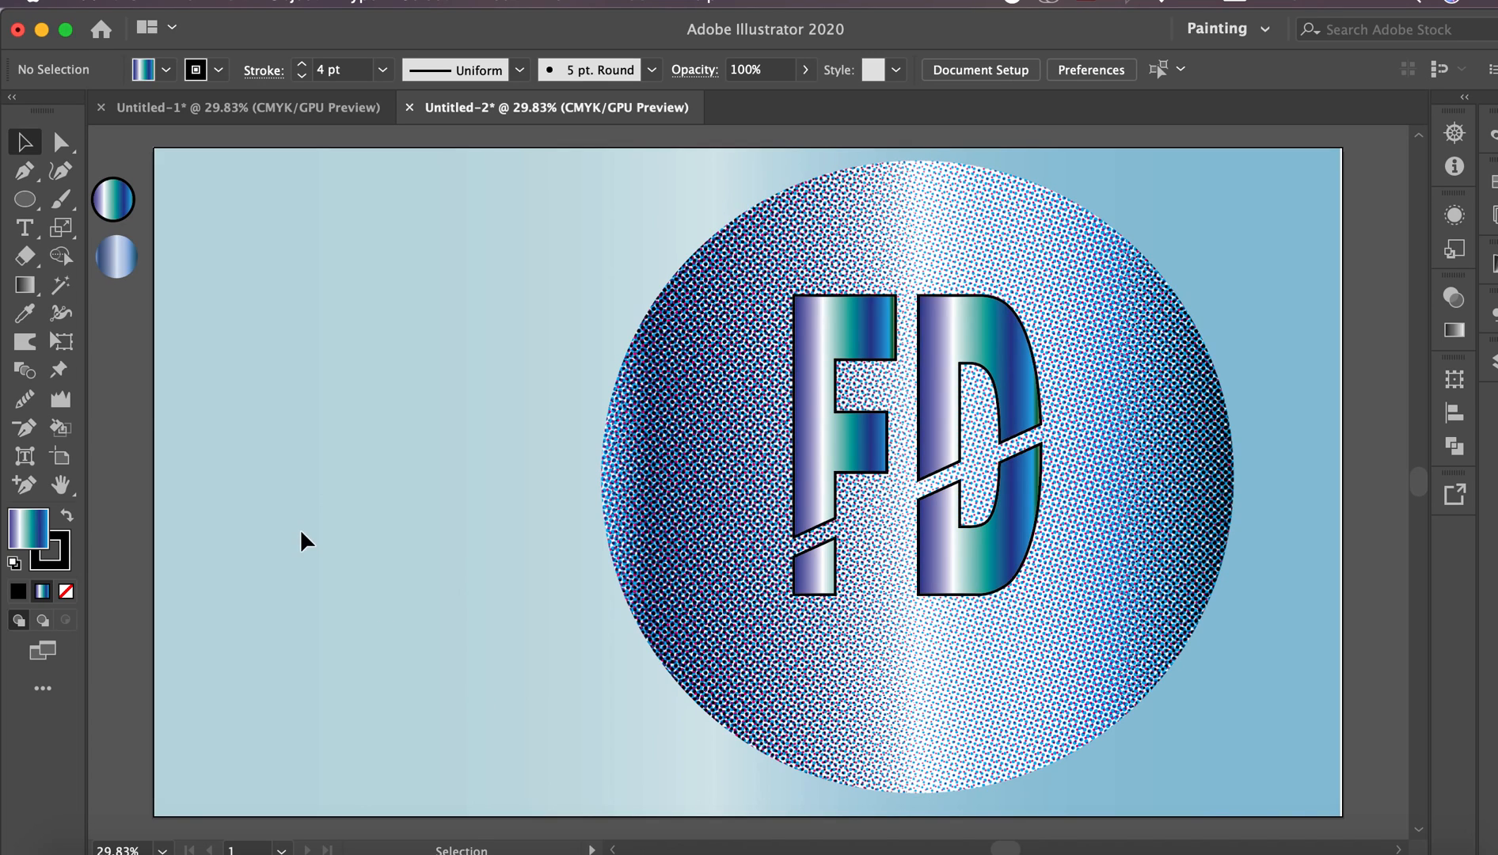
Add the text "Fa Design" in the script font Seroja Script on the empty area beside the halftone circle
click(26, 230)
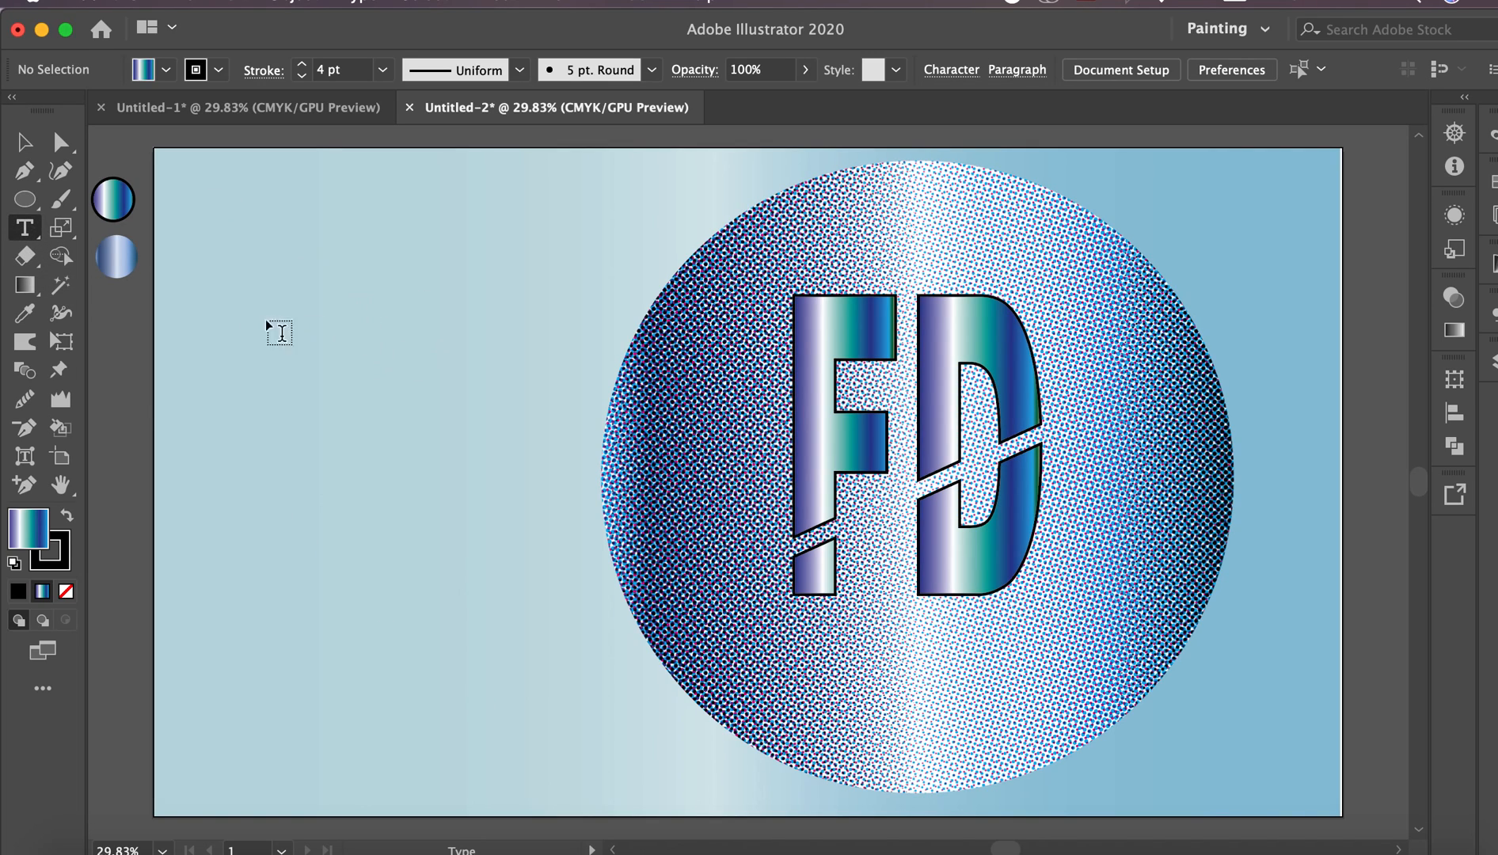
click(200, 293)
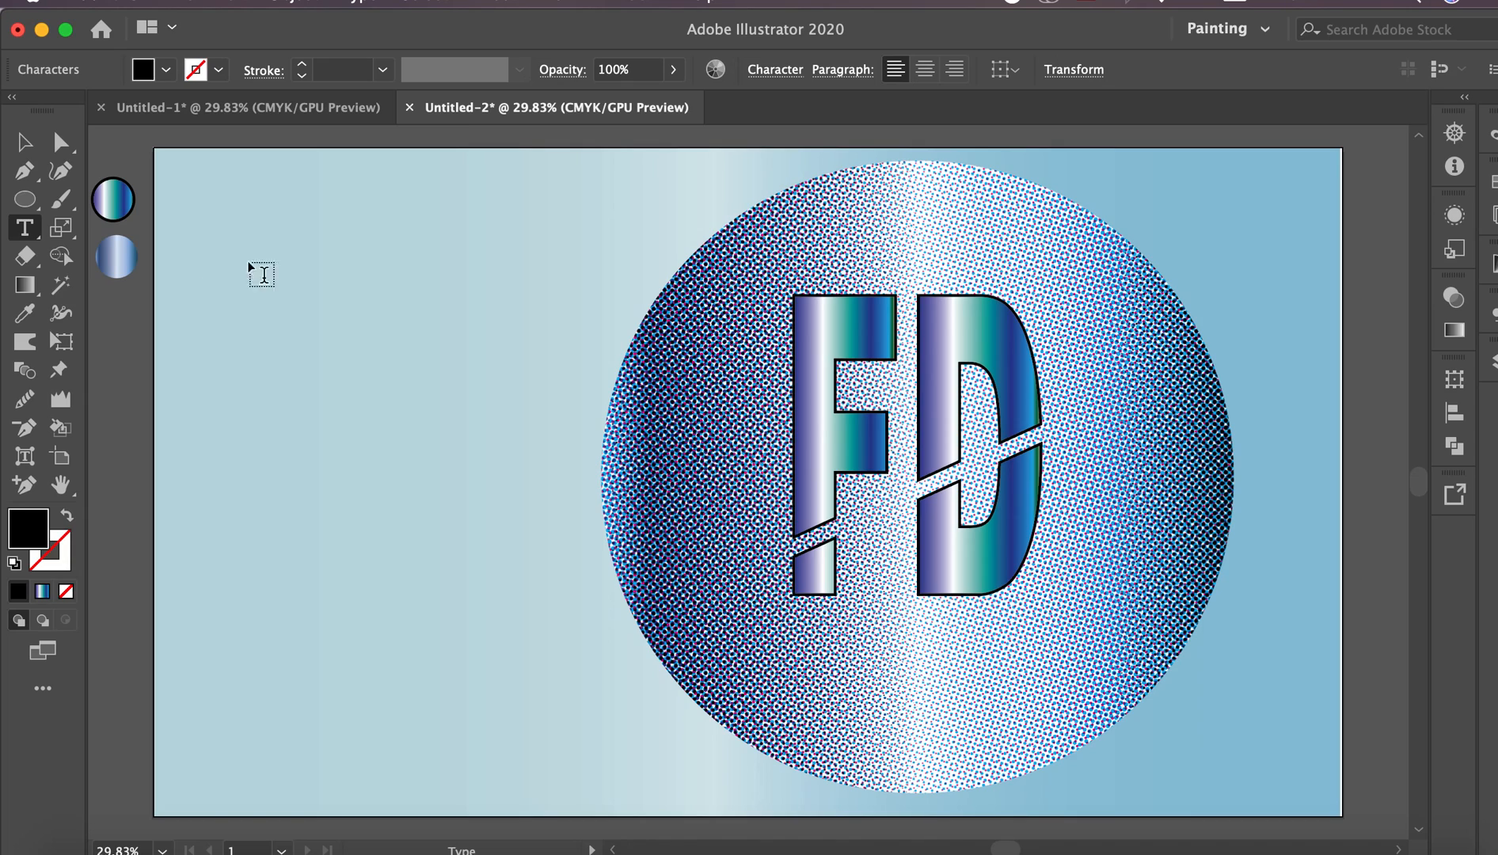
click(765, 68)
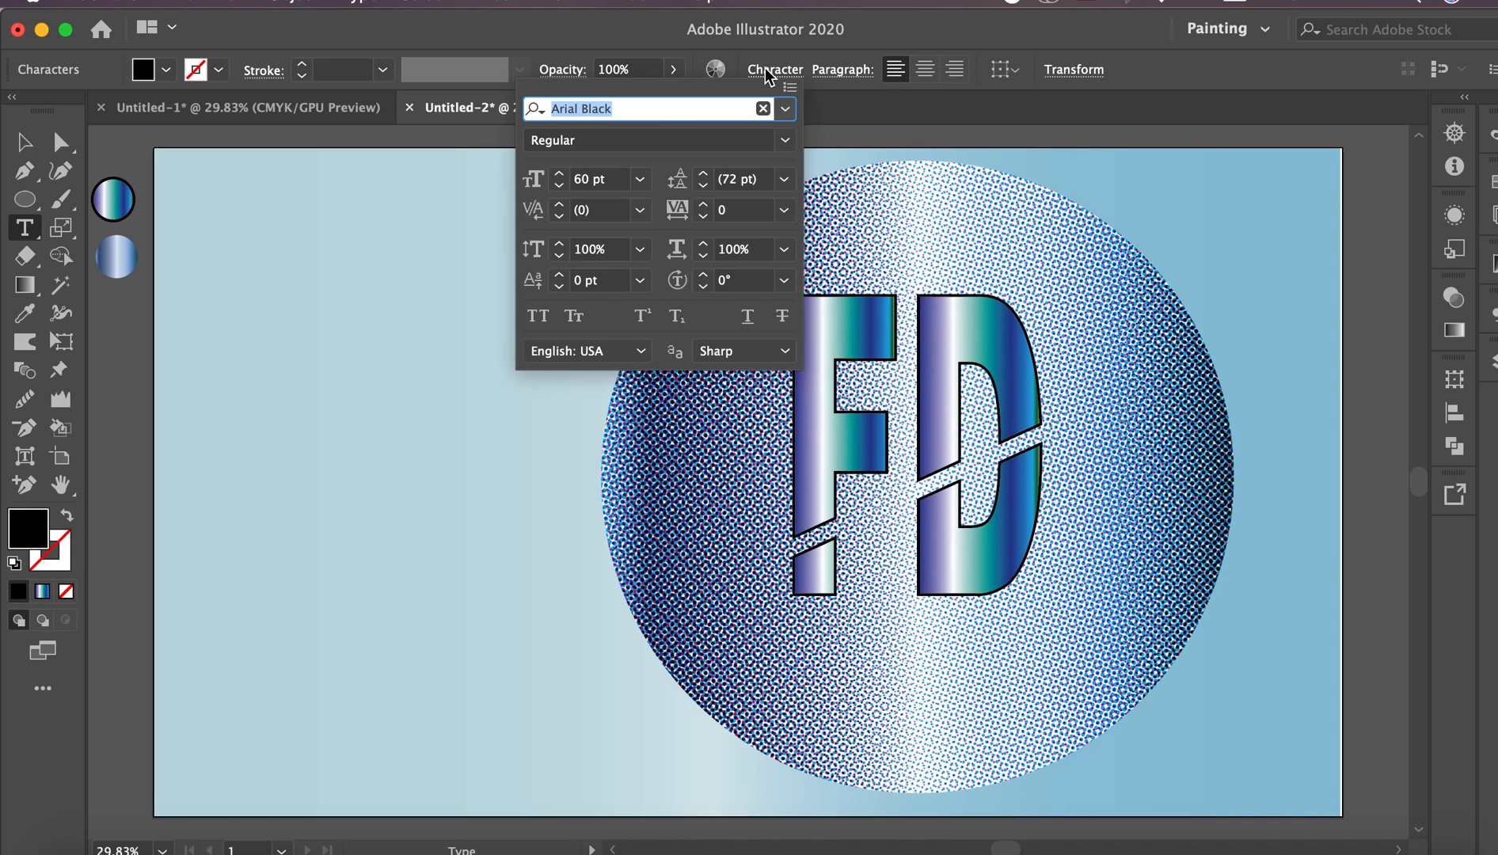
click(790, 111)
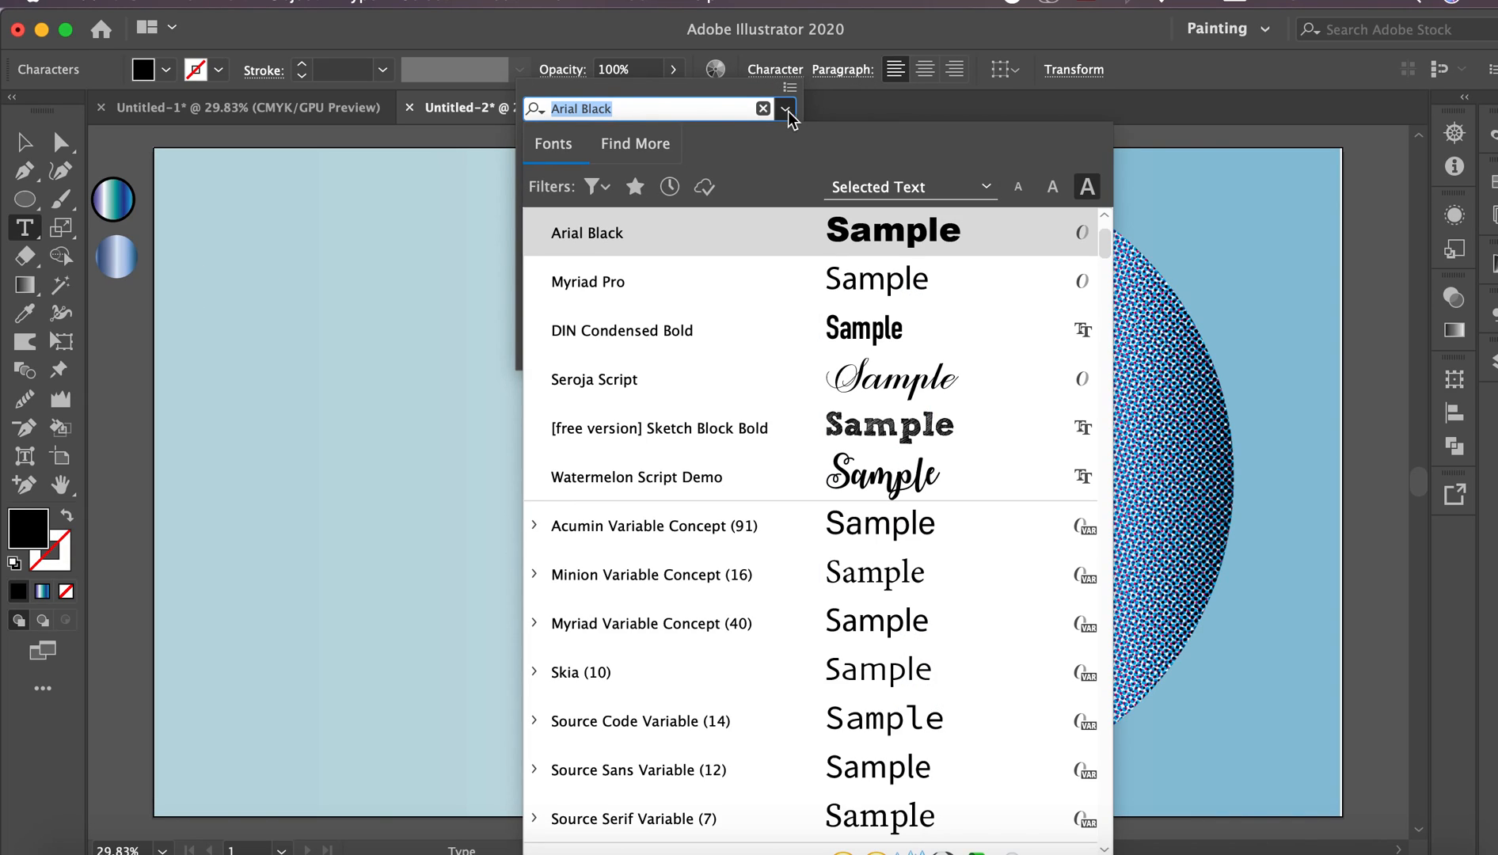
click(601, 188)
click(572, 312)
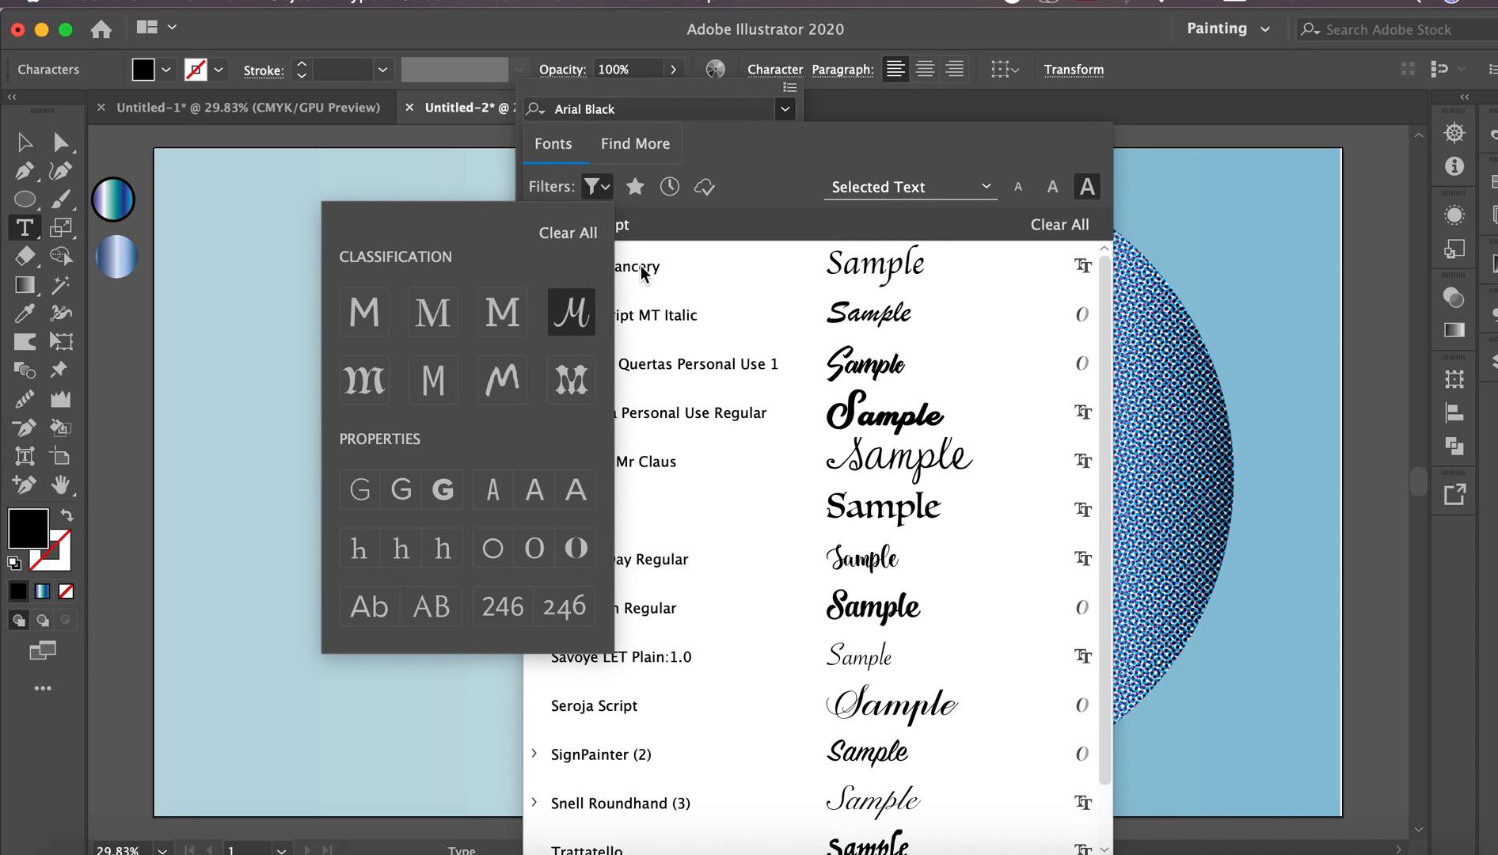
click(712, 277)
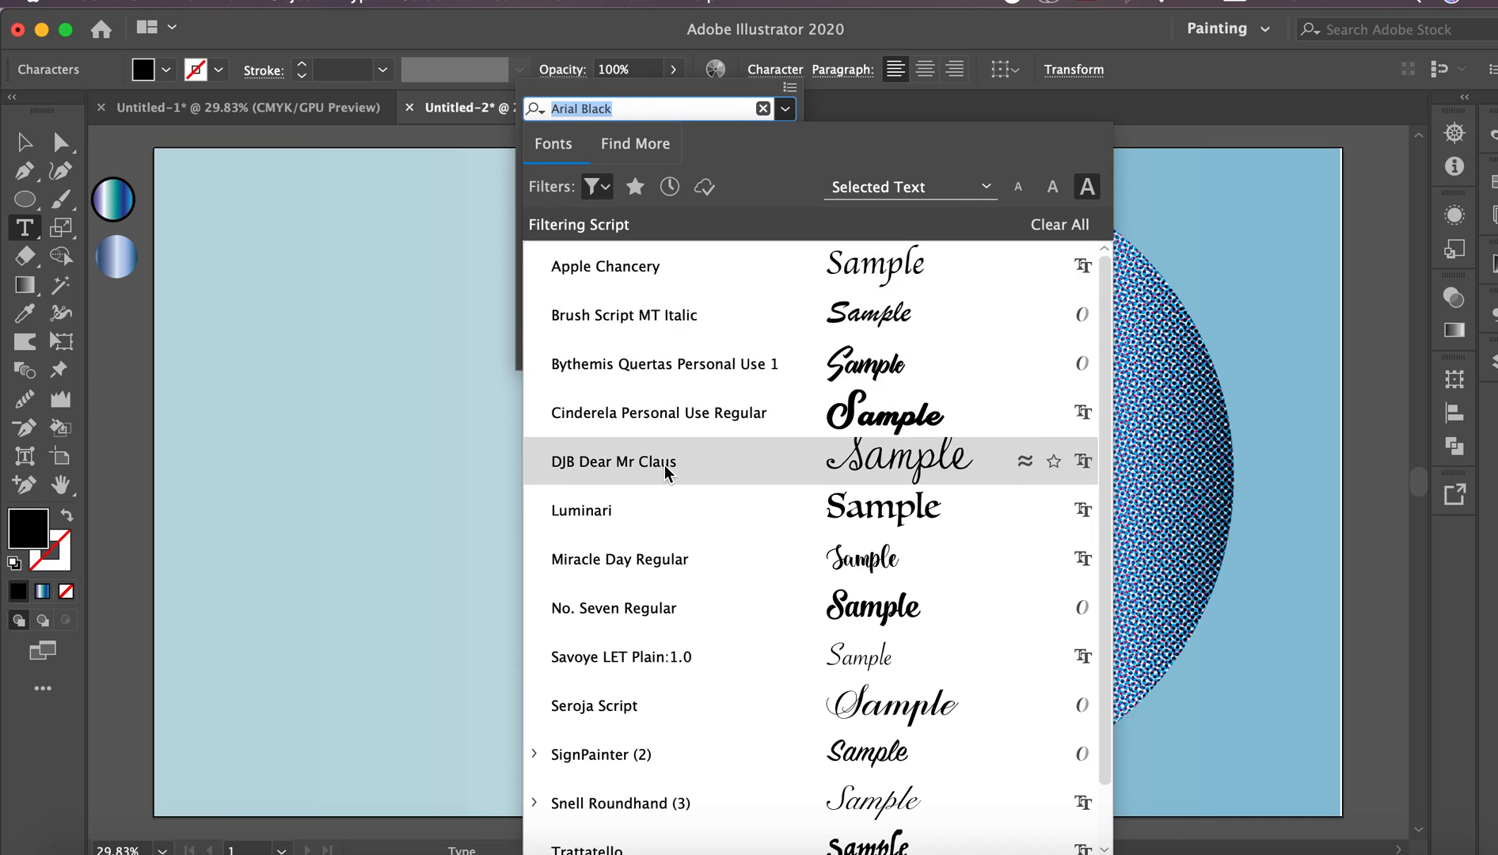
click(677, 711)
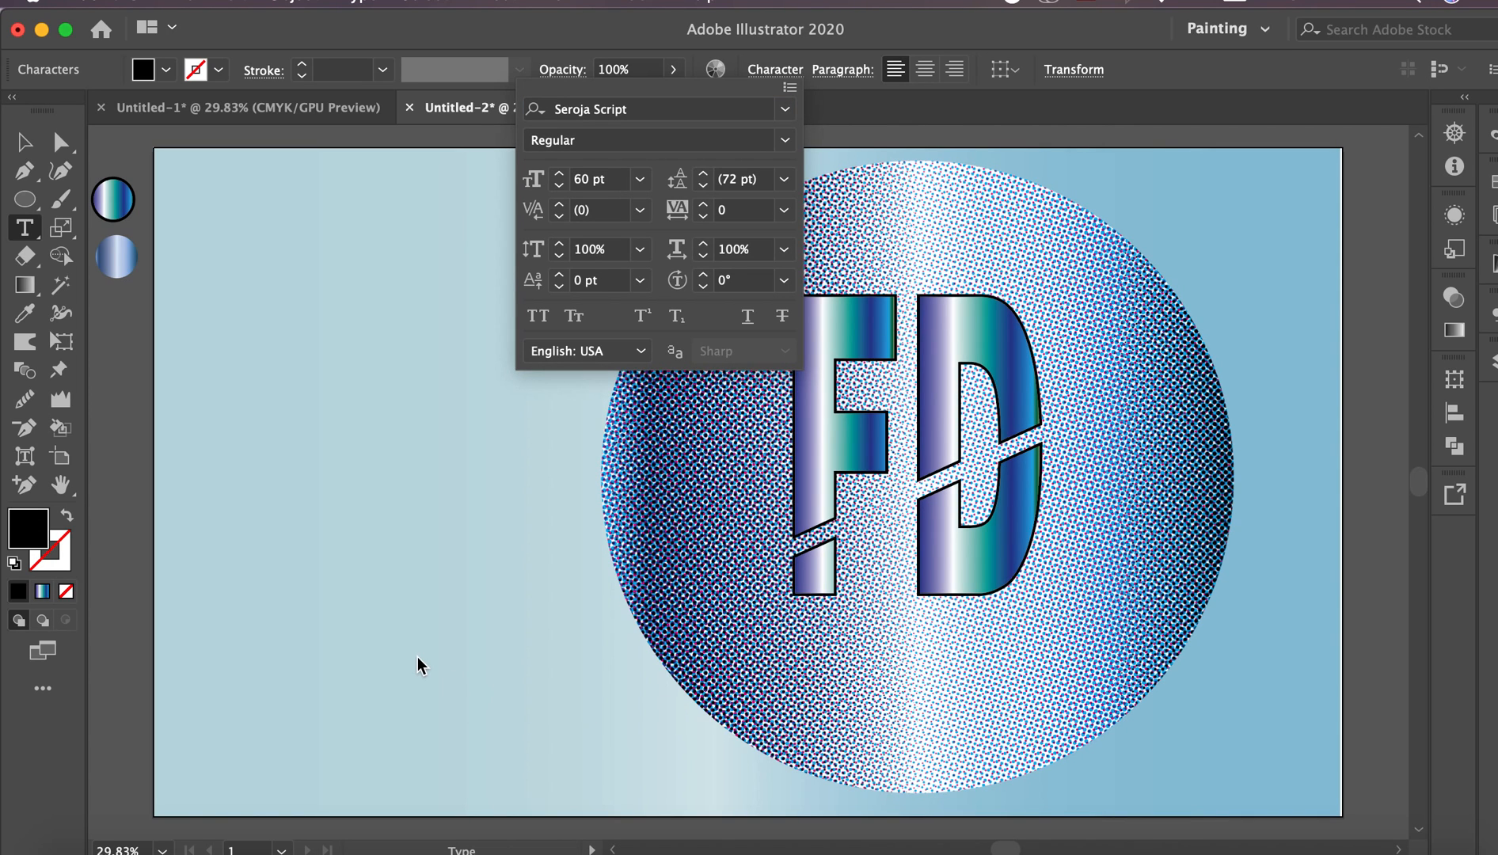
key(Escape)
text(Fa)
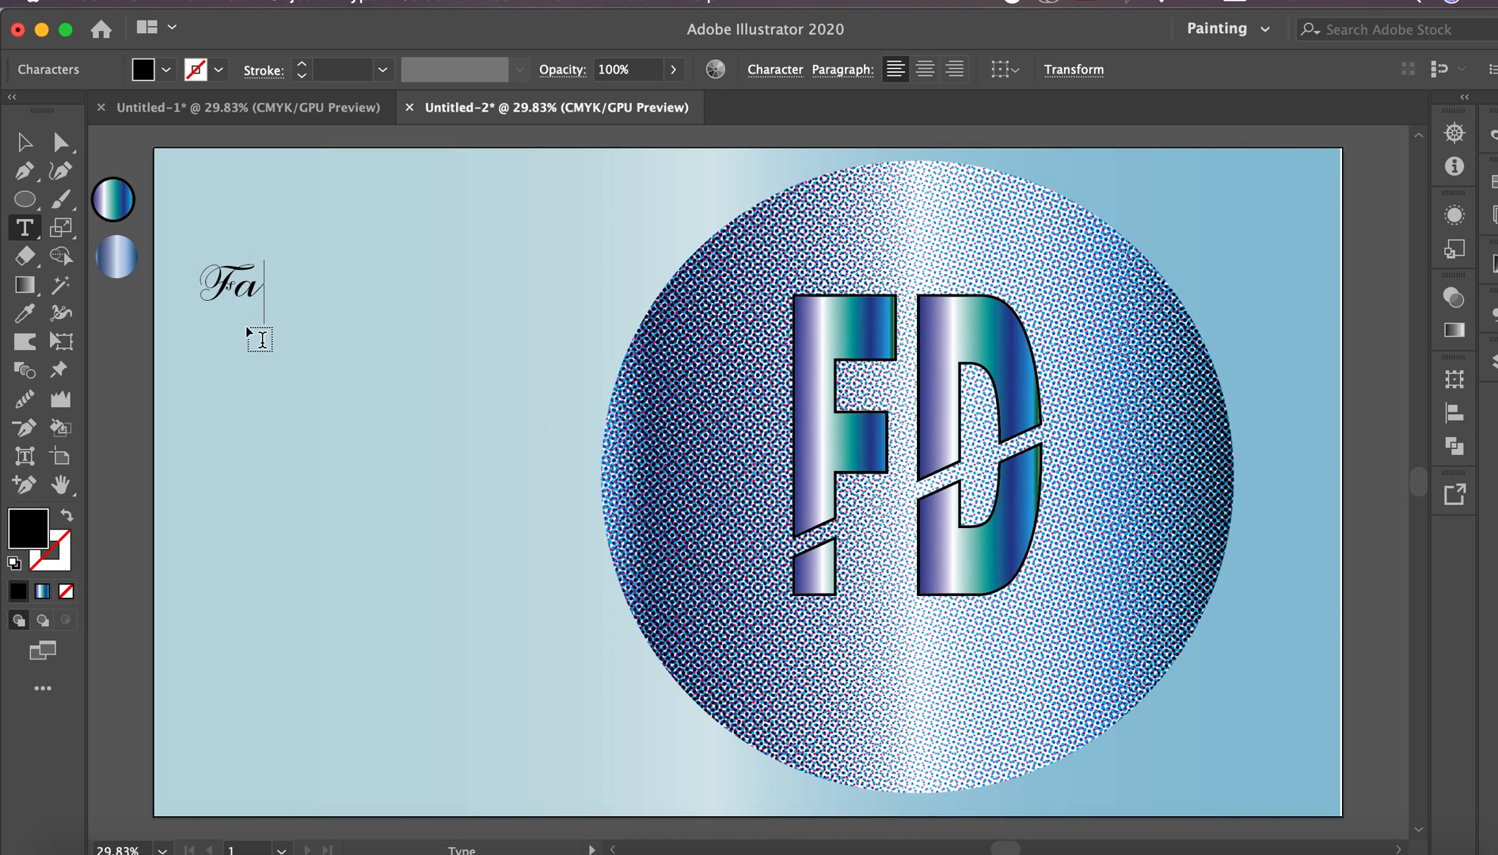
text( Design)
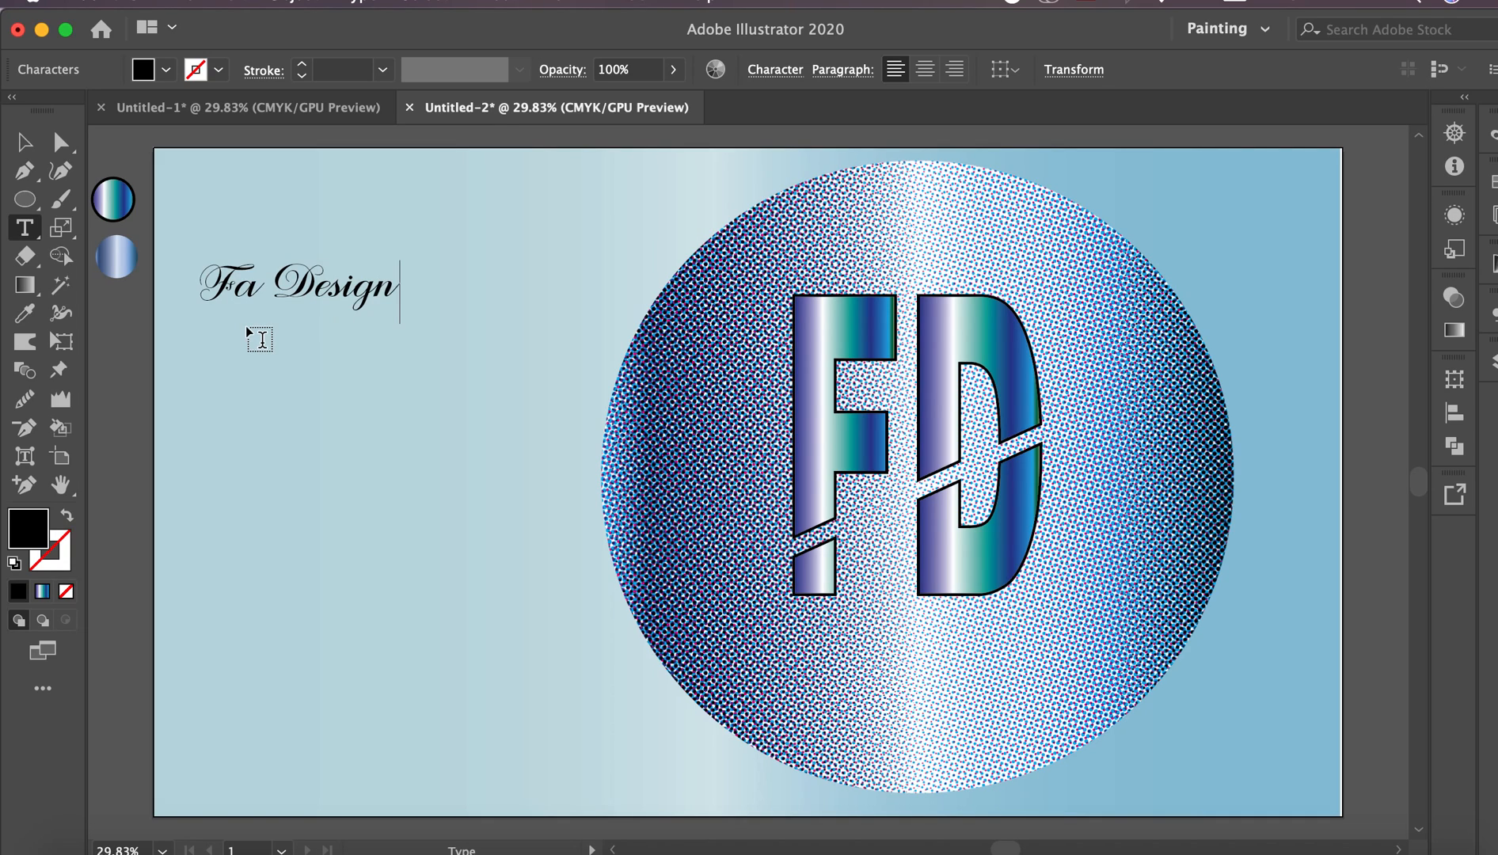
Enlarge the "Fa Design" text to about twice its size and give it a white stroke
click(24, 142)
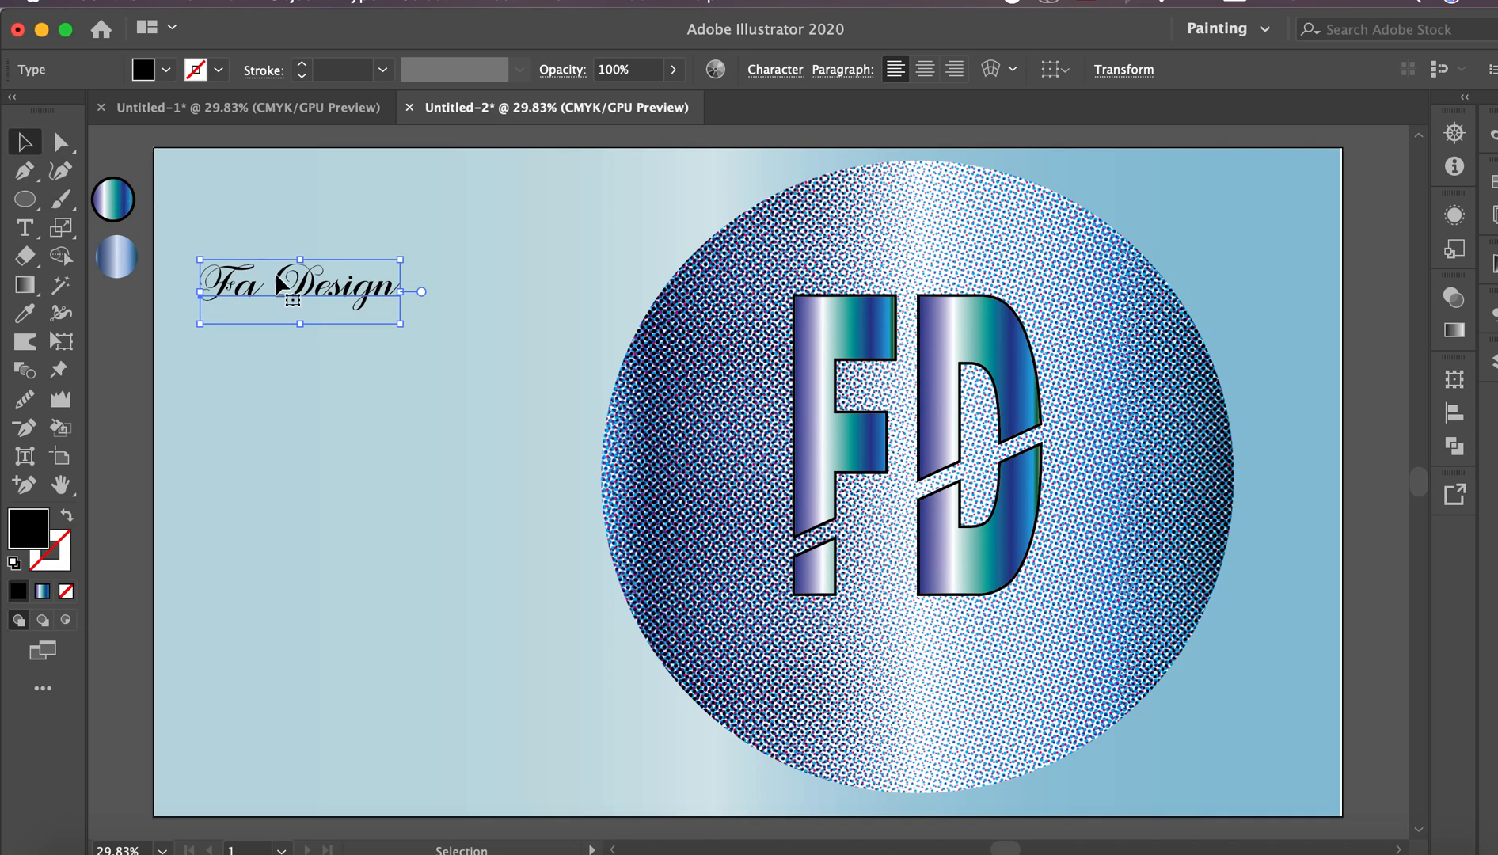
drag(404, 323, 580, 454)
click(218, 70)
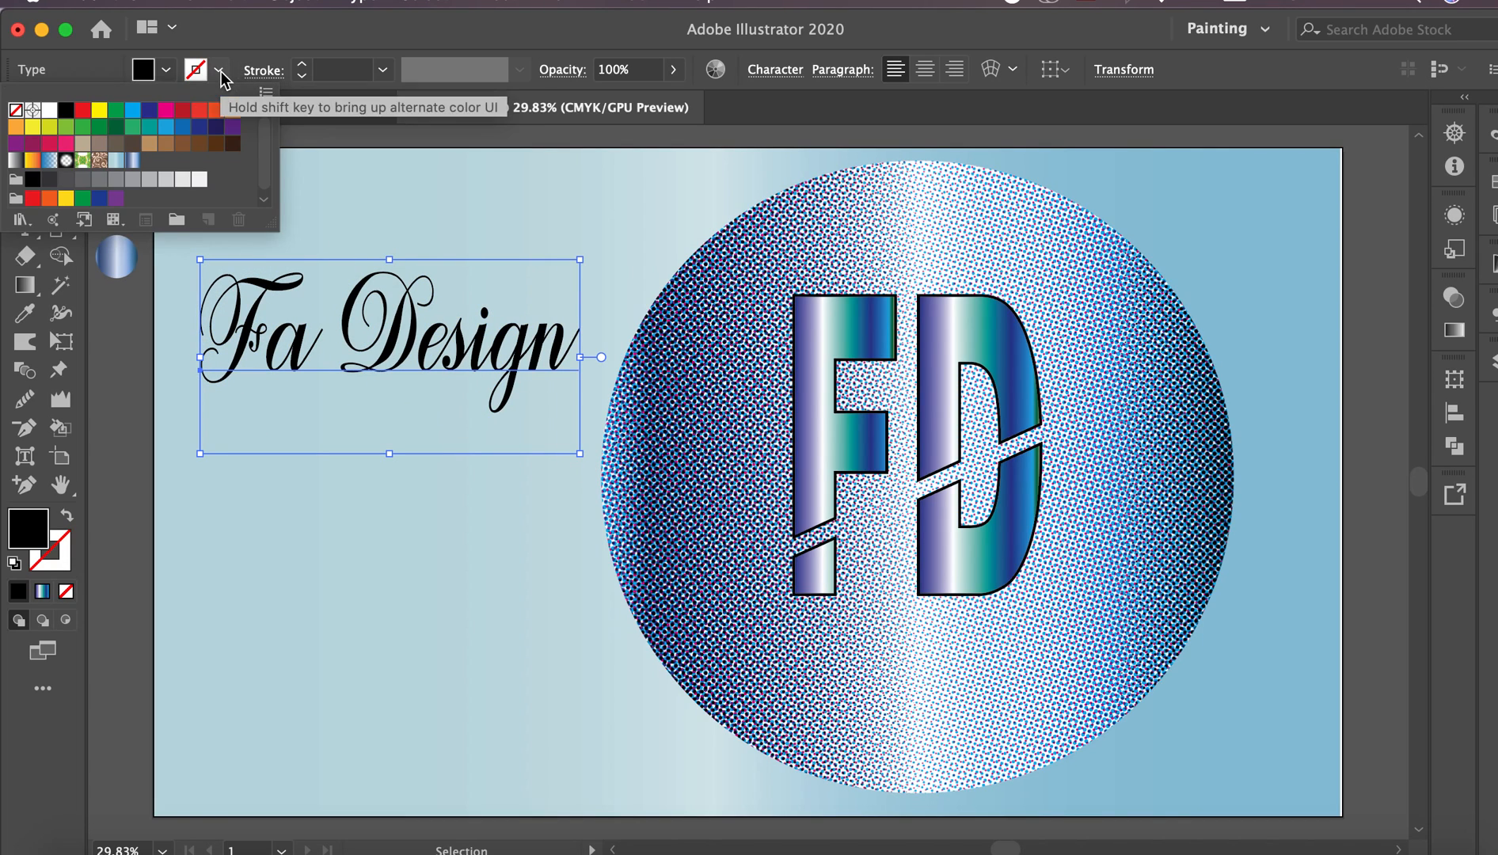
click(50, 112)
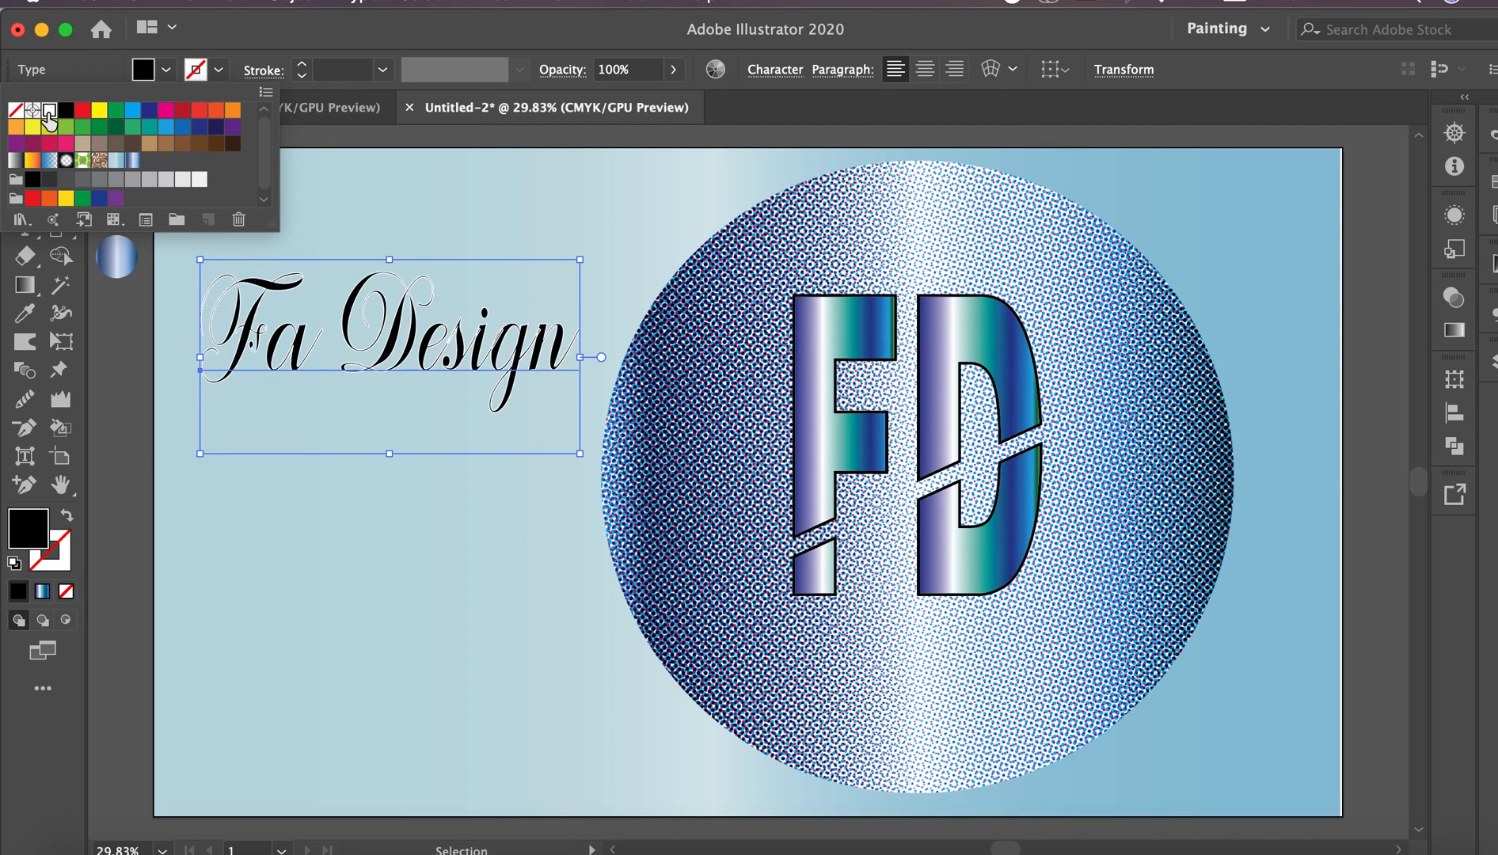
click(552, 458)
Widen and enlarge the "Fa Design" text further and place it across the middle of the FD letters
drag(581, 454, 707, 484)
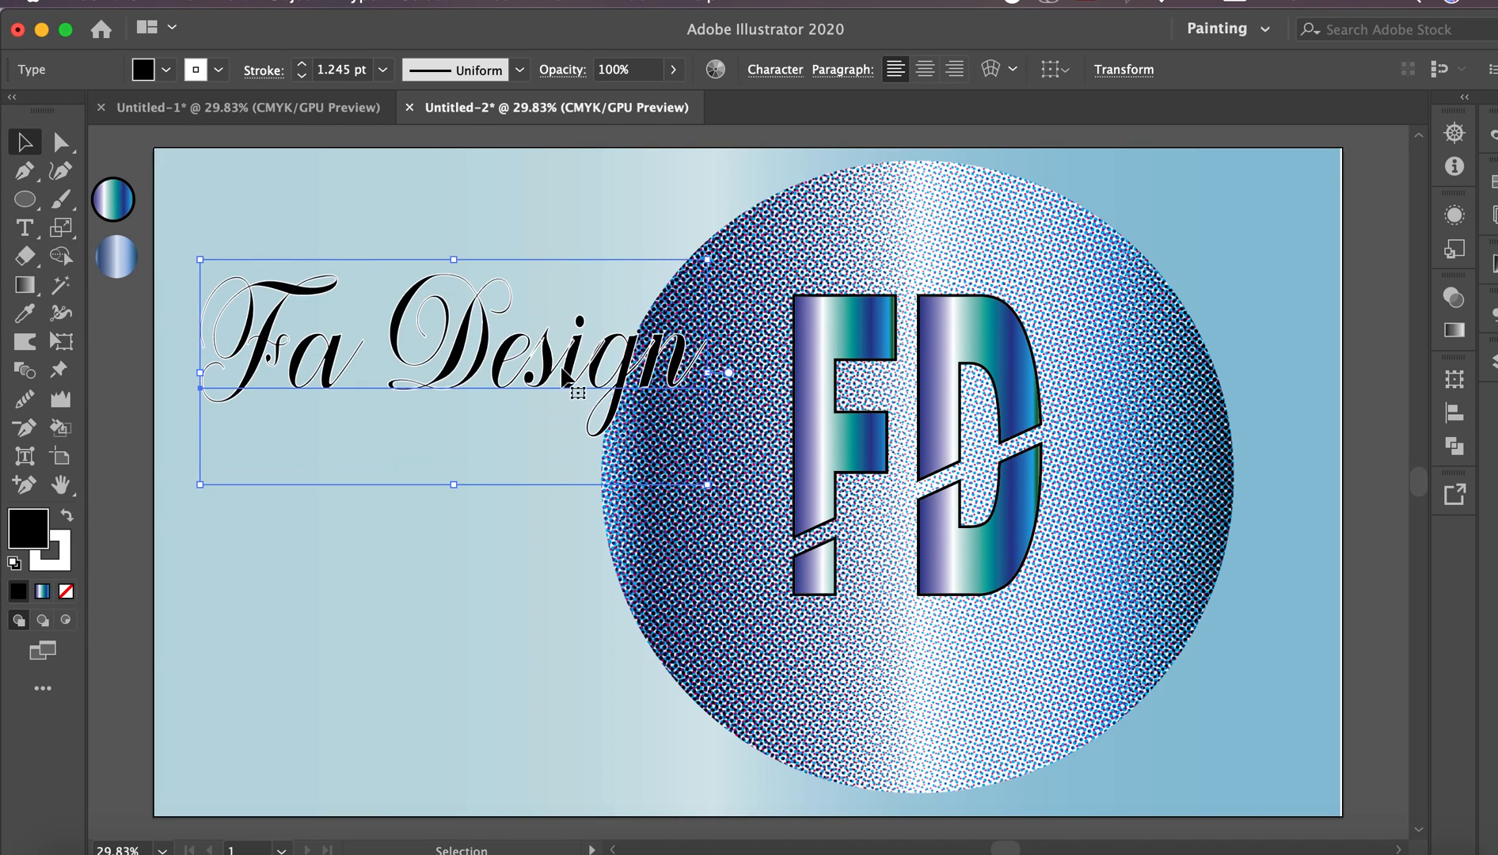
drag(578, 393, 1044, 502)
click(351, 538)
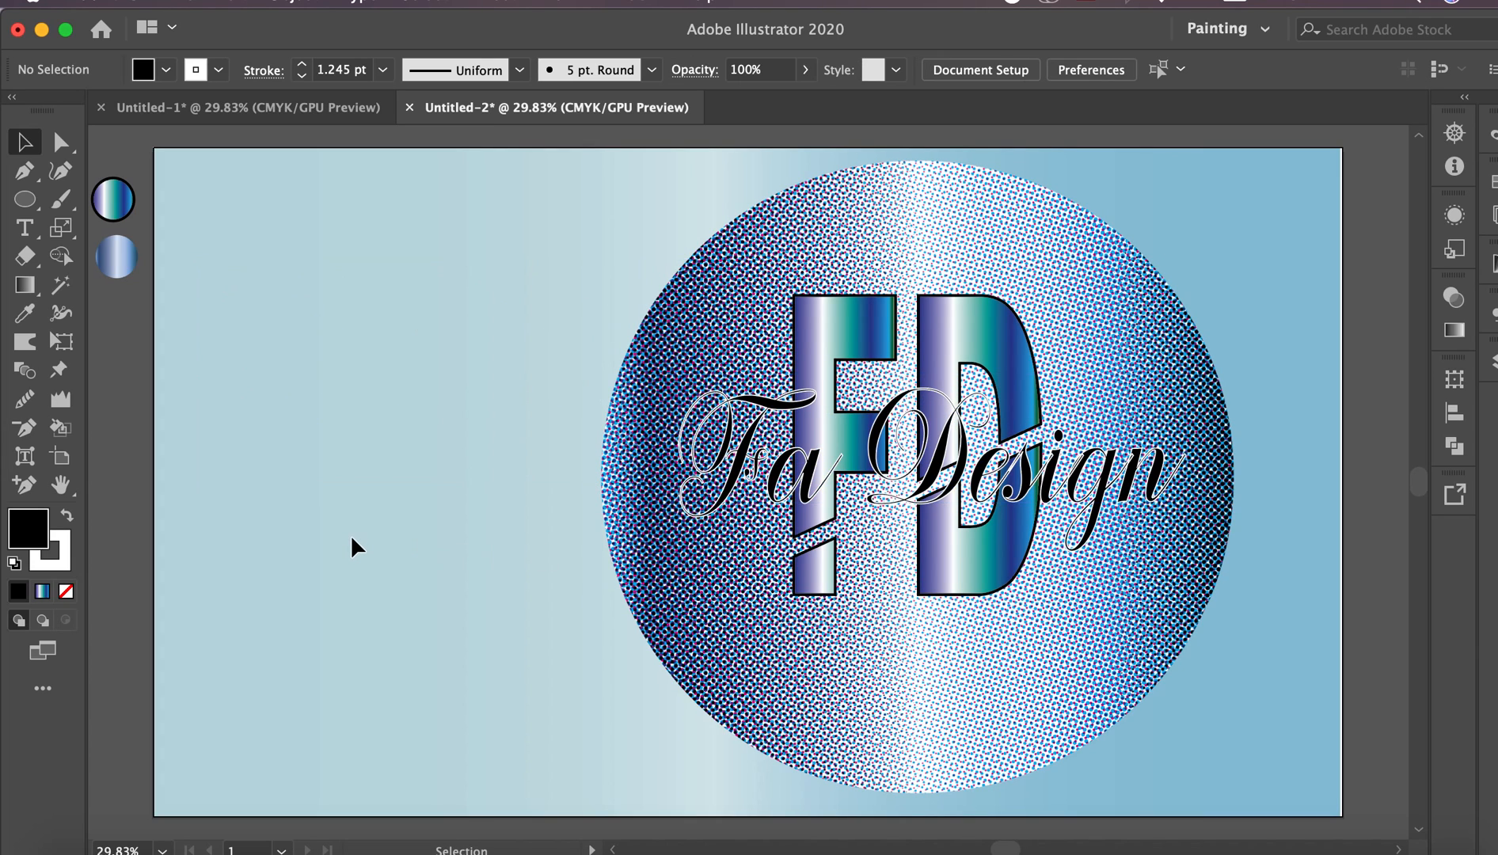
Add the text "Welcome to" in SignPainter-HouseScript Semibold near the upper corner of the empty artboard area
click(23, 230)
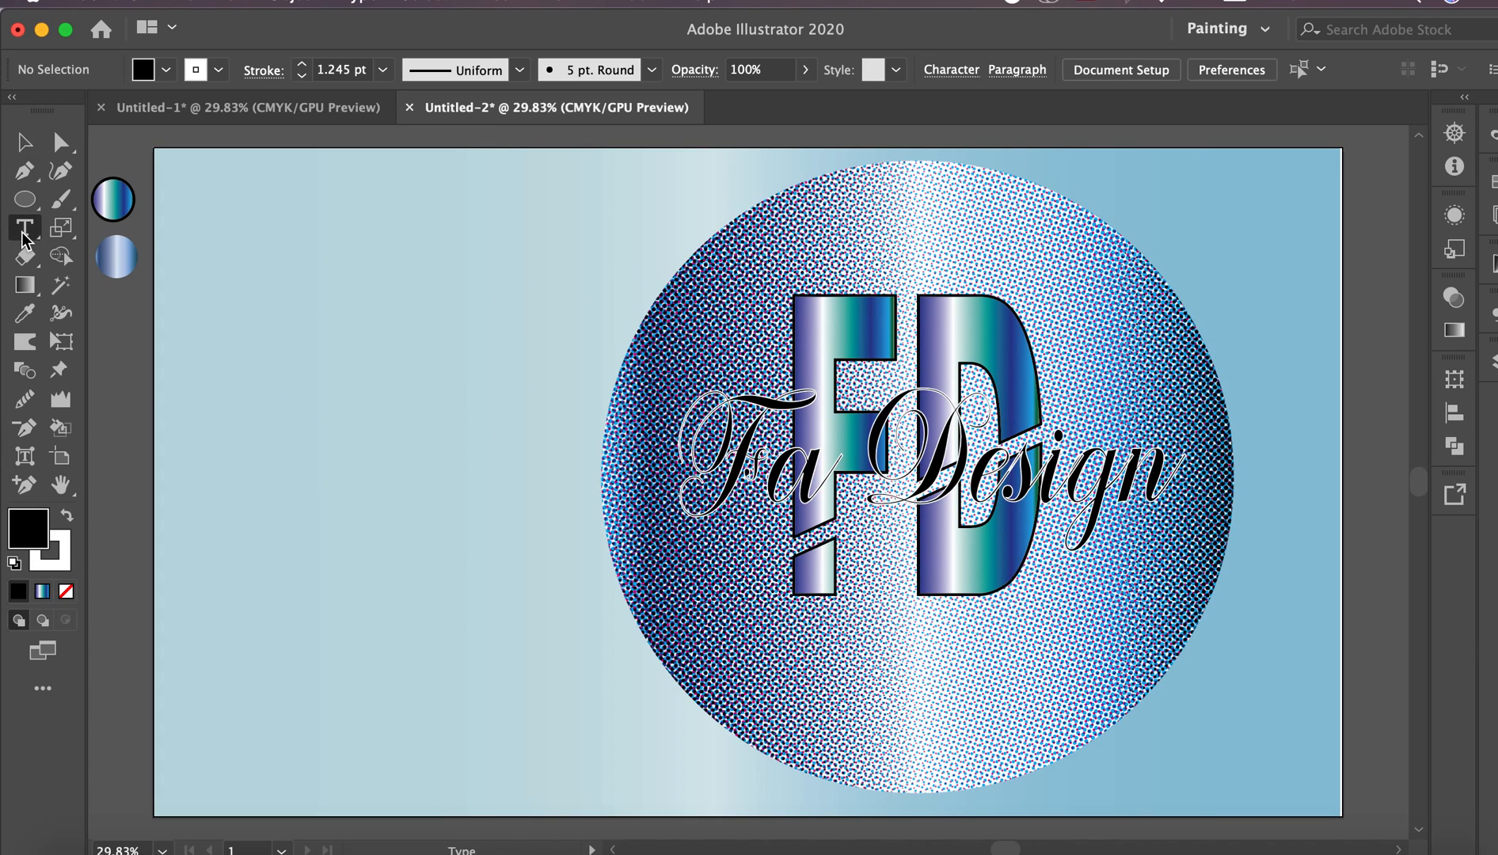
click(201, 232)
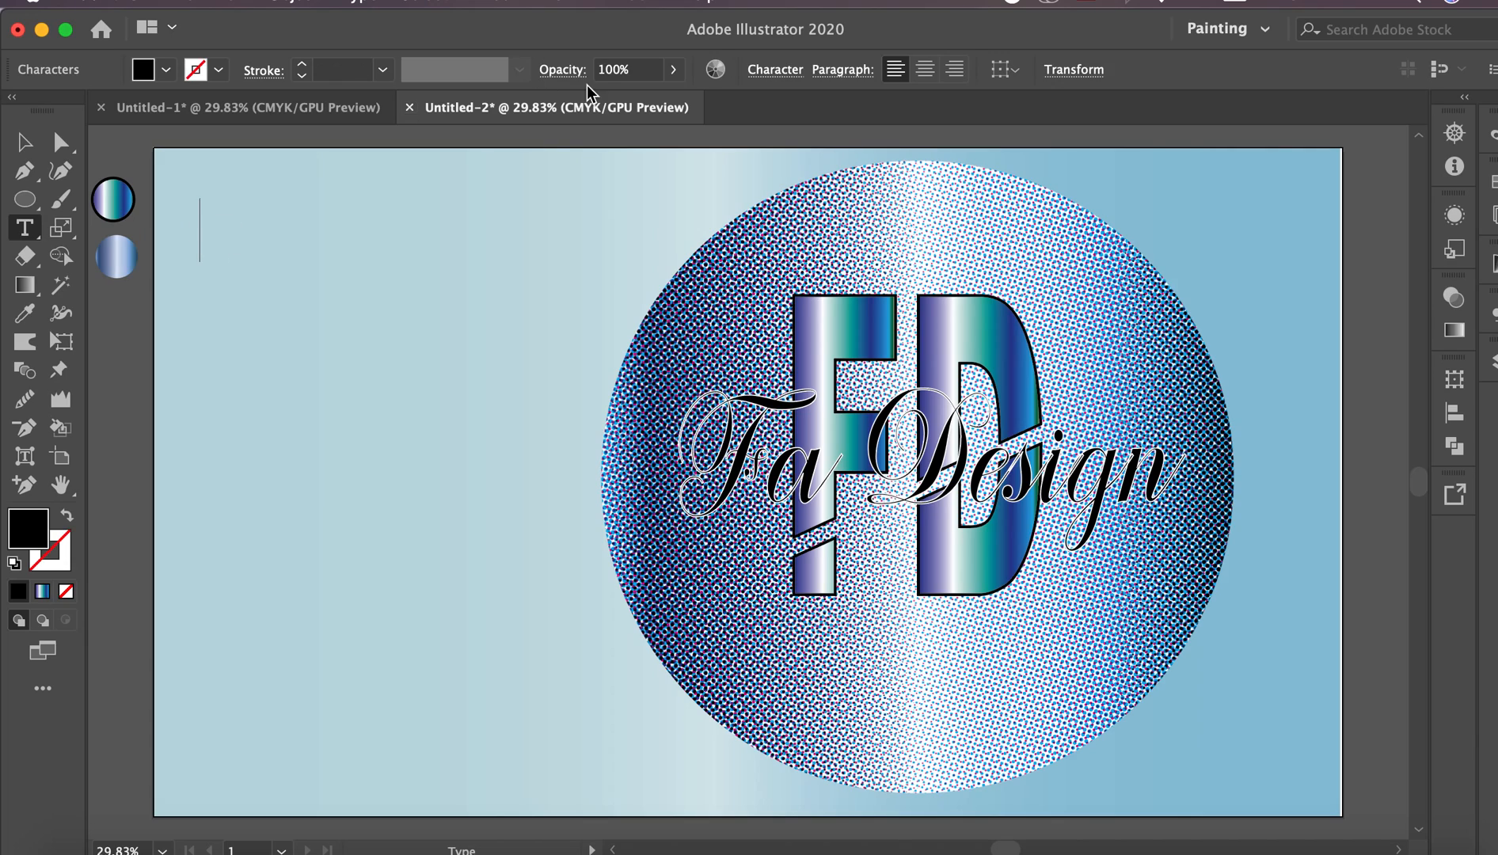
click(768, 69)
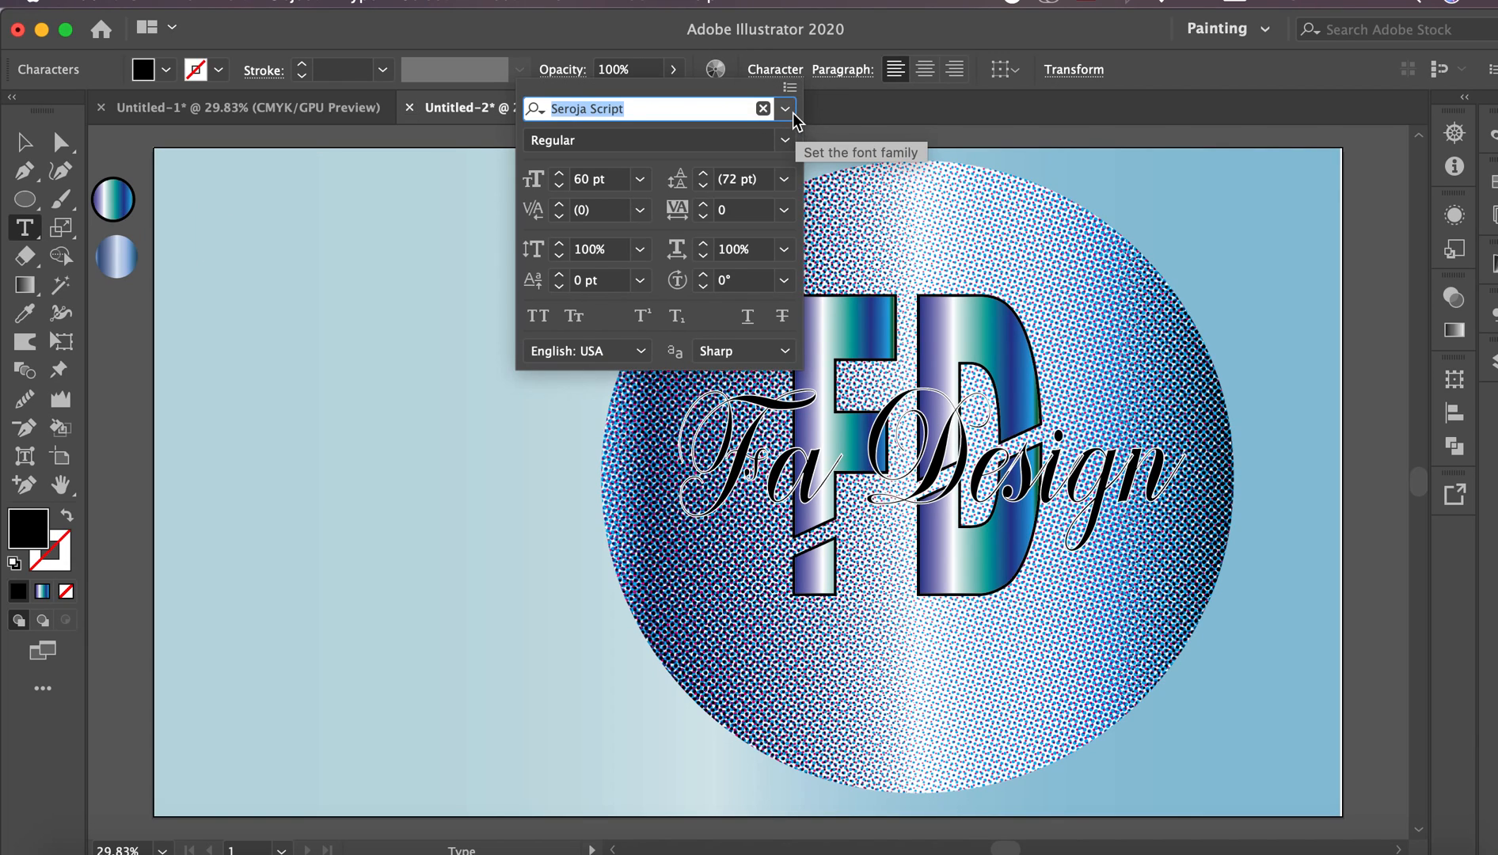
click(785, 110)
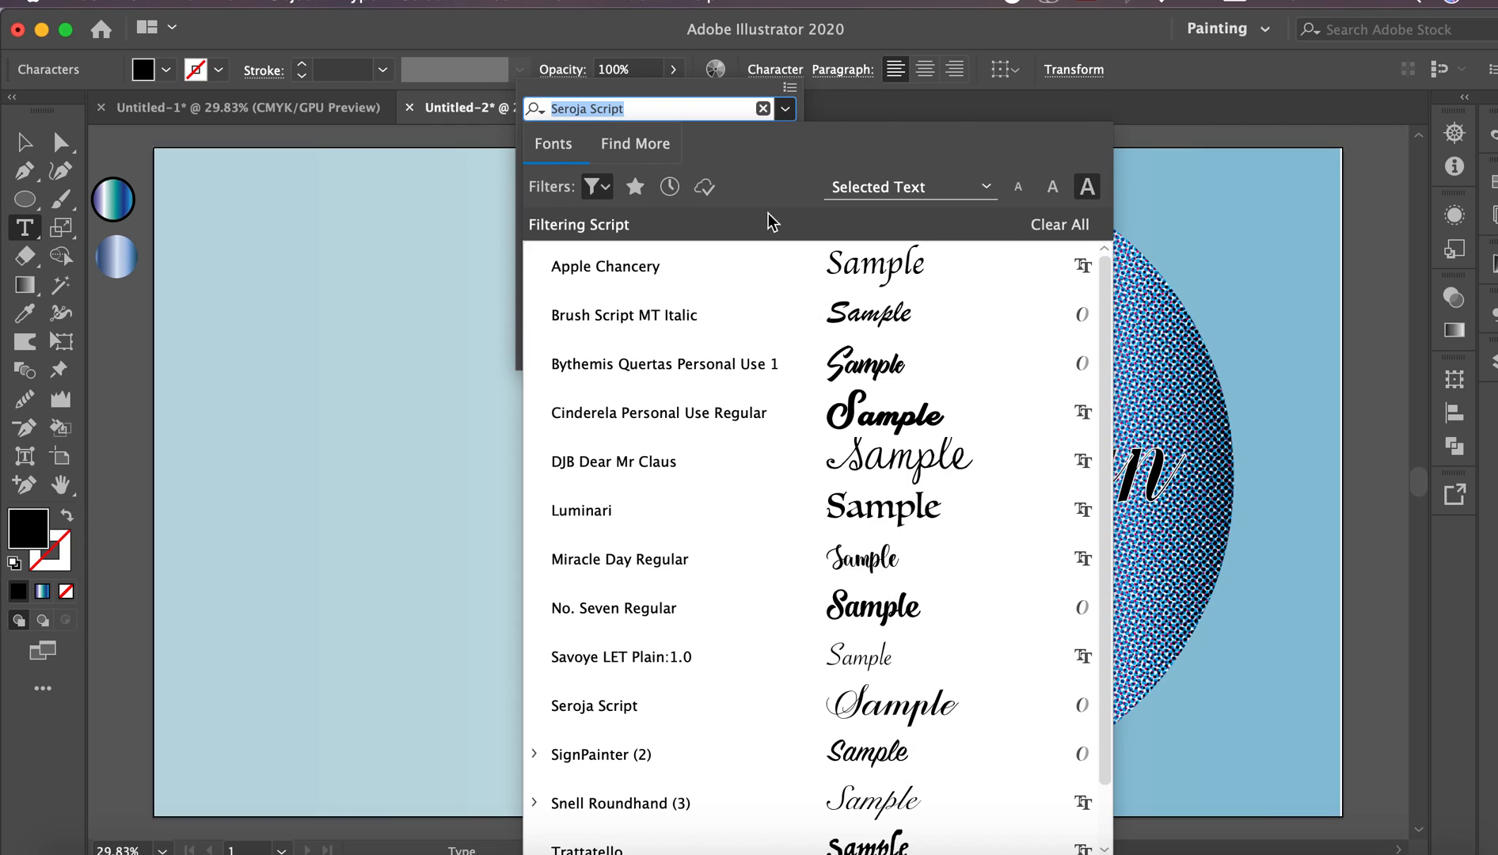
text(s)
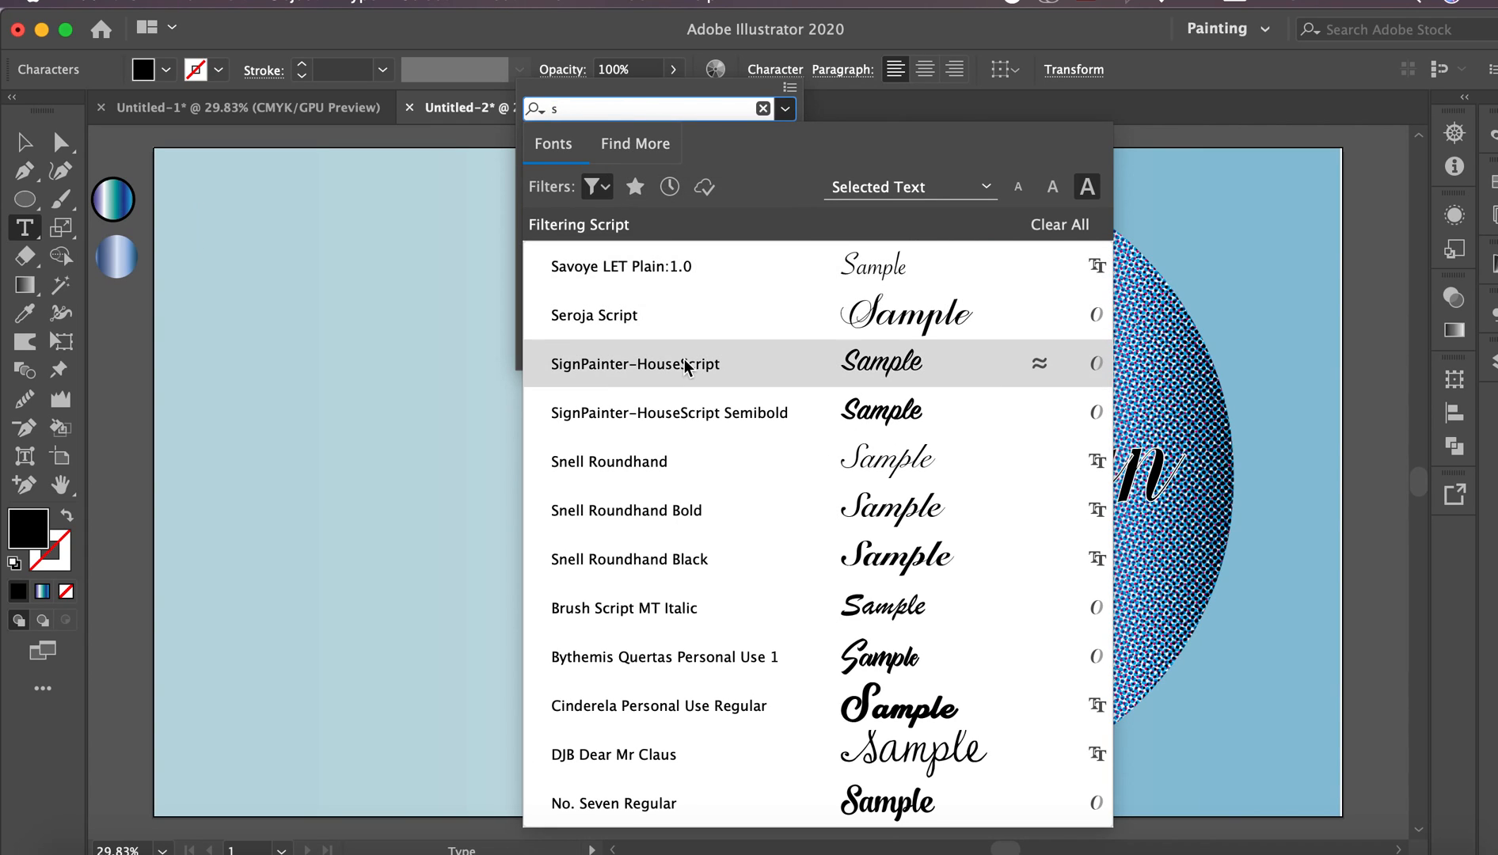
click(696, 411)
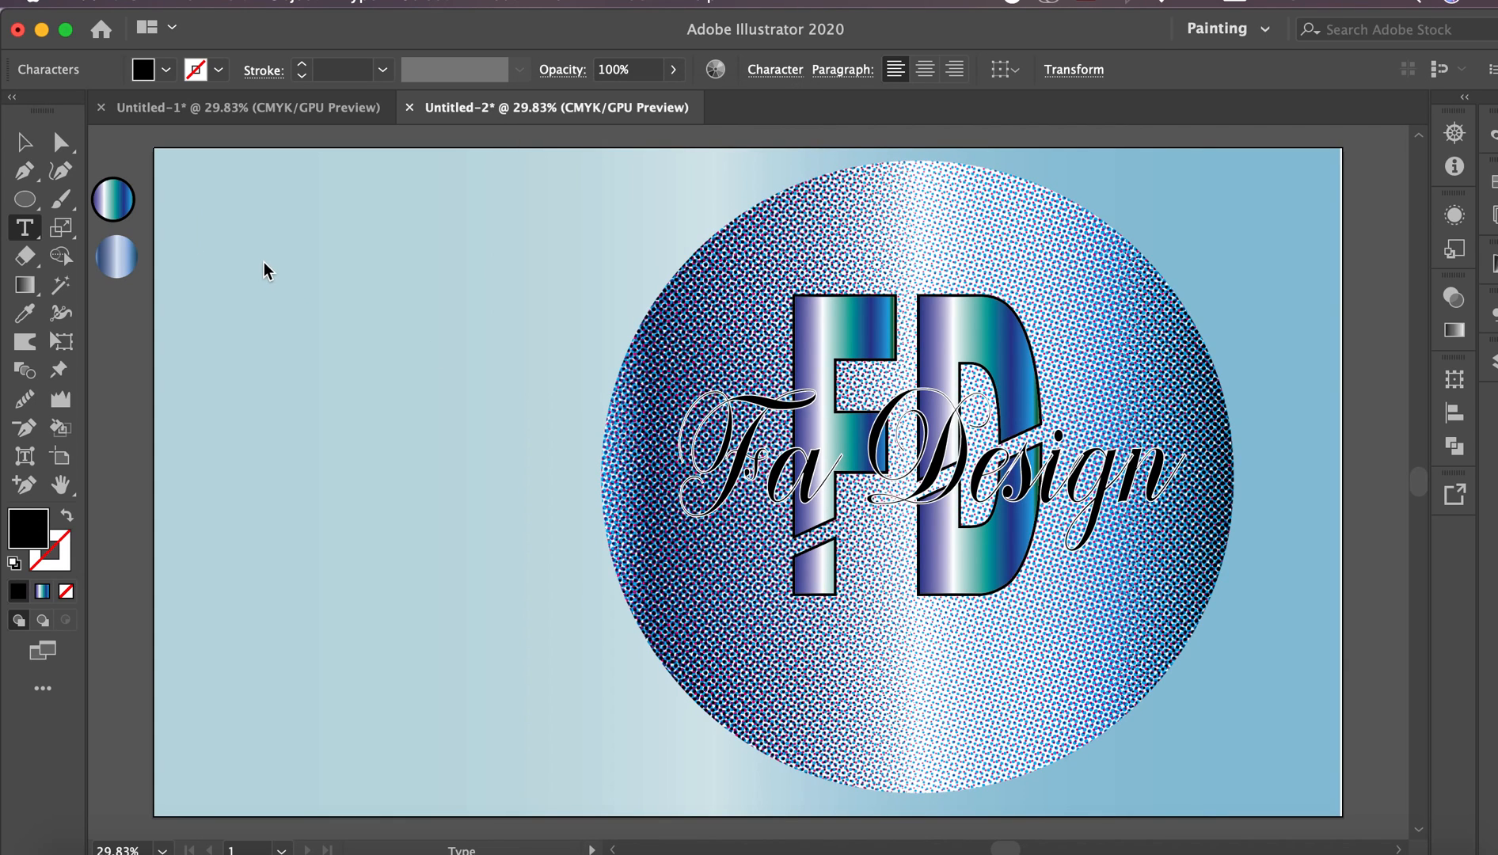
text(Welcome to)
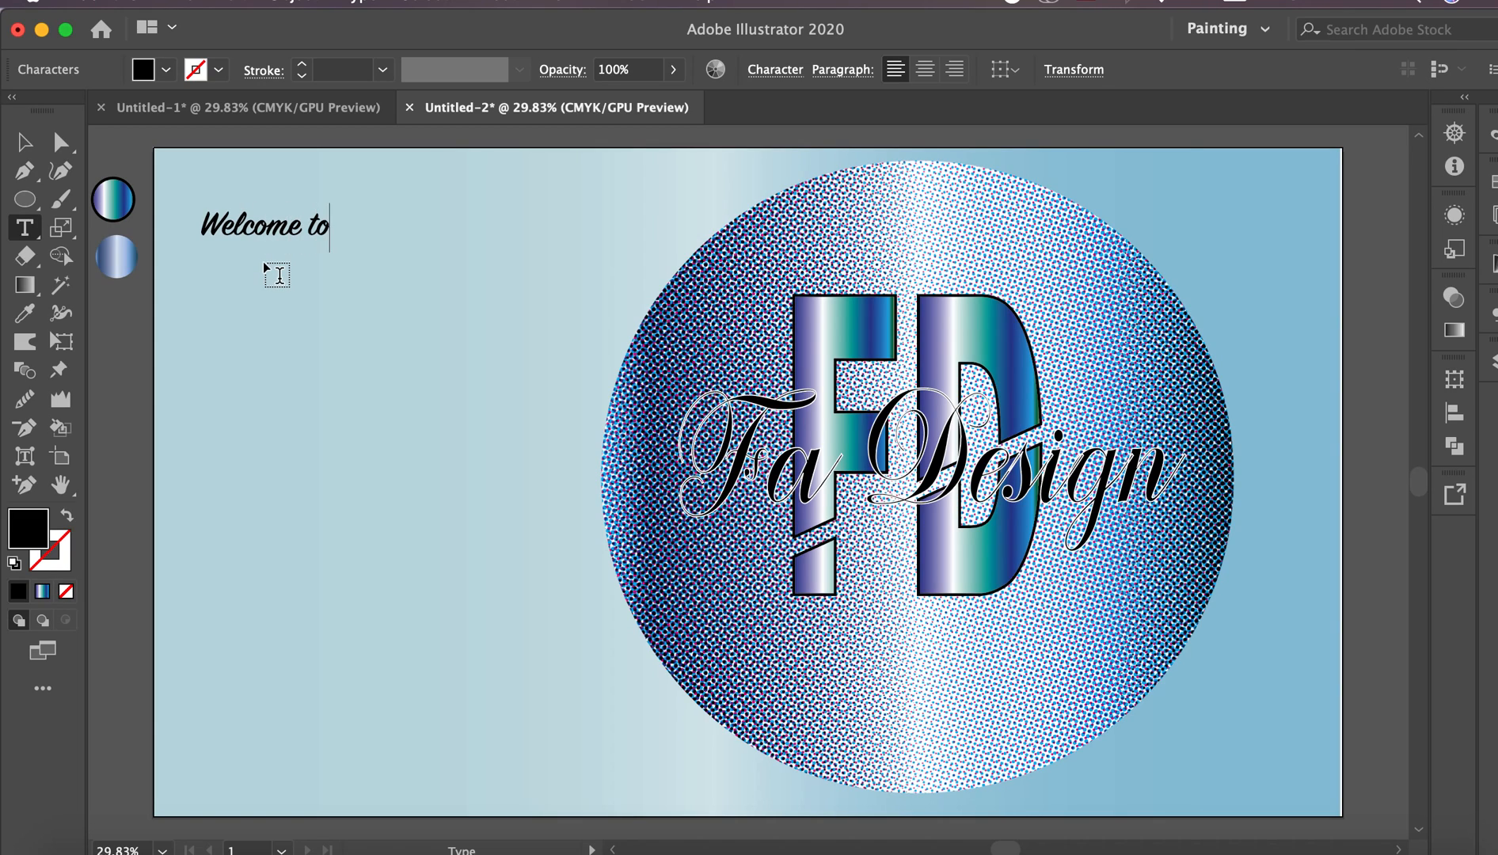
key(Escape)
Add a separate text line "Make sure to subscribe" below the "Welcome to" text
click(210, 366)
text(Make sure to )
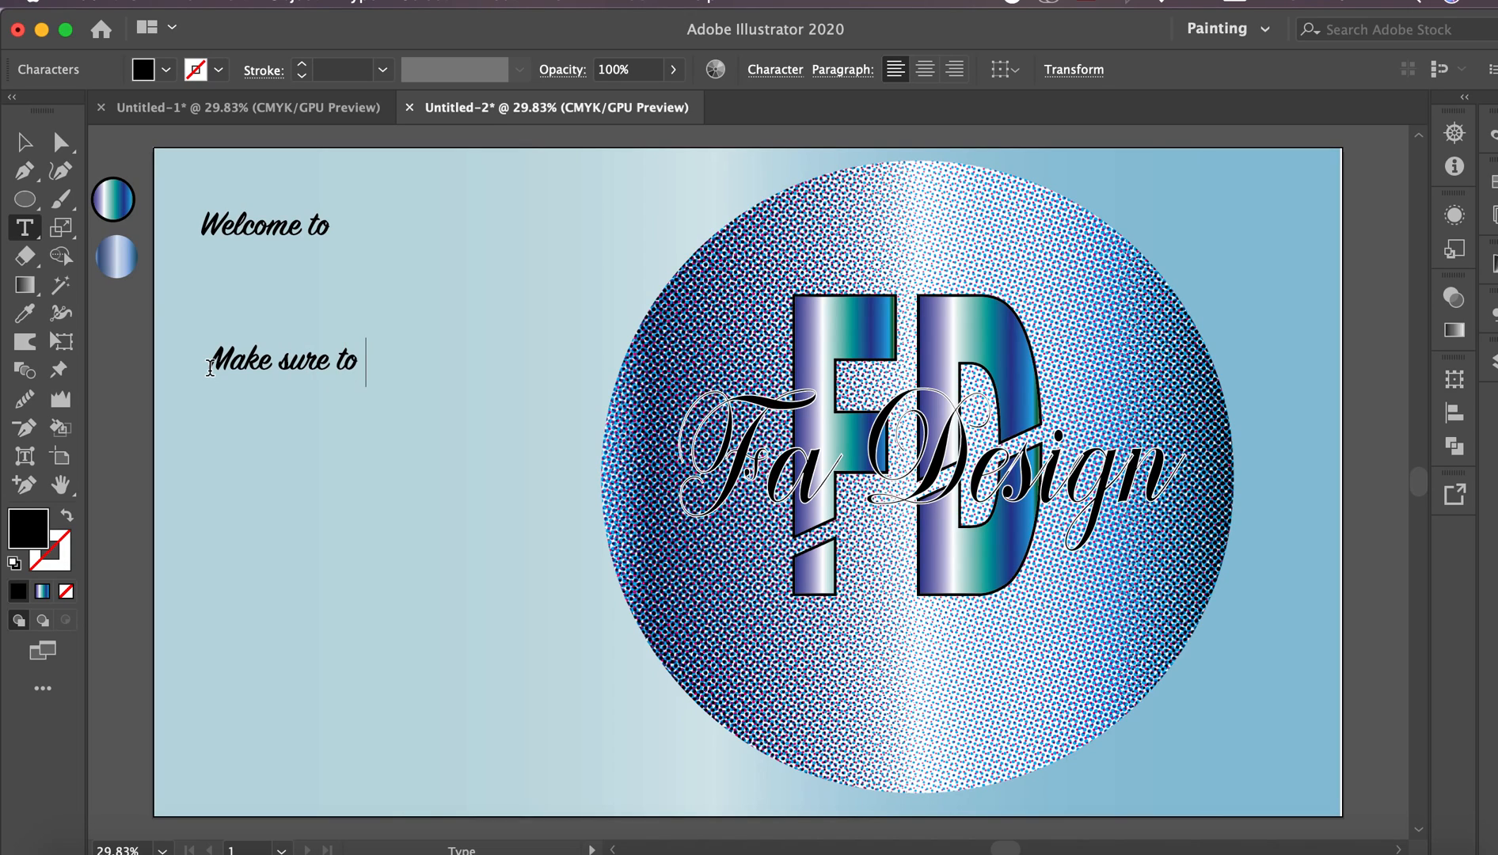
text(subscribe)
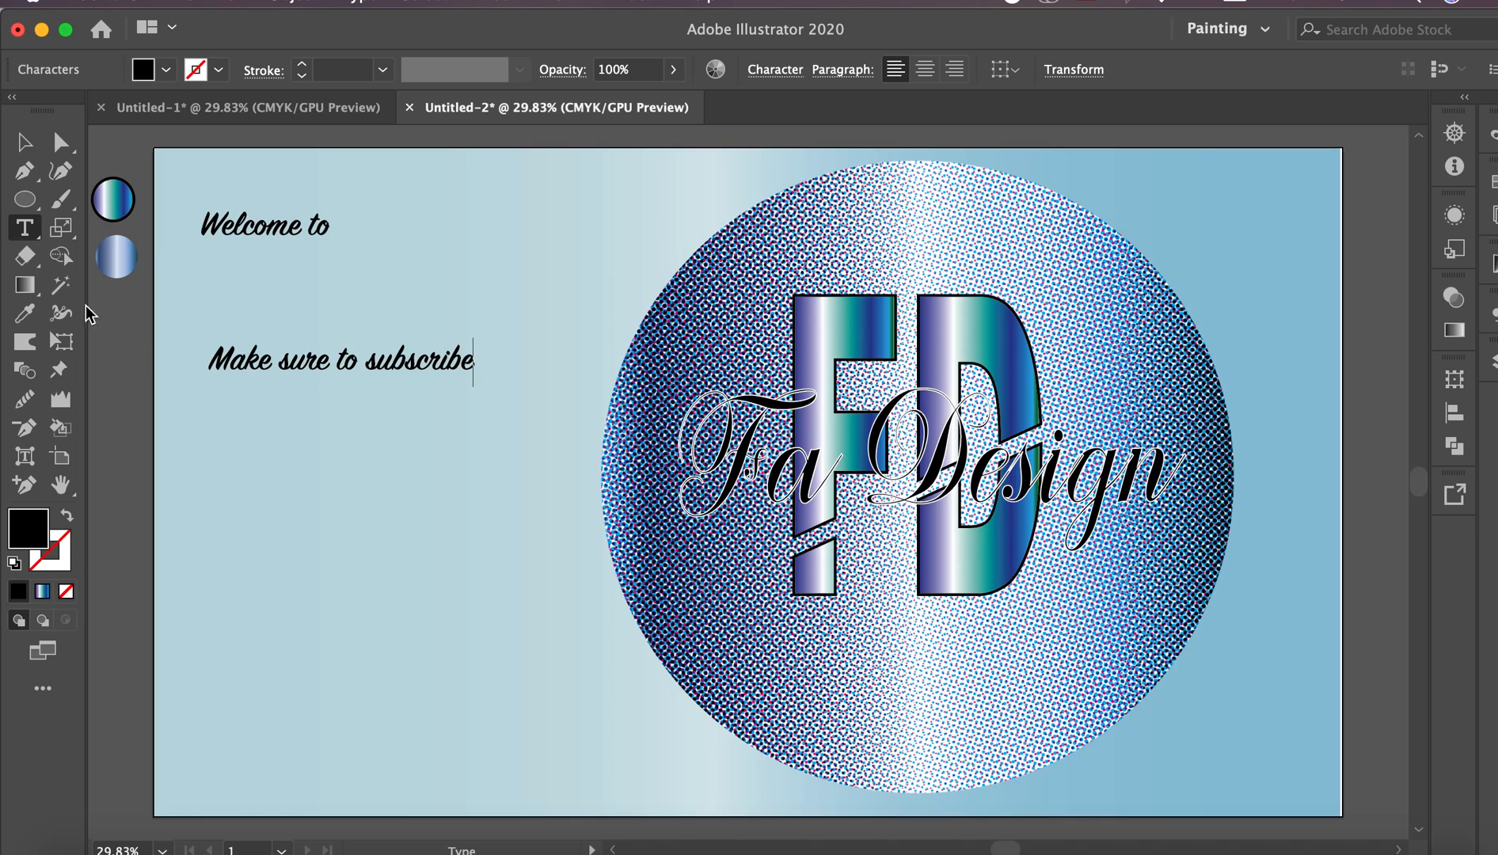
Enlarge the "Make sure to subscribe" text and place it on the circle below the FD letters
click(24, 142)
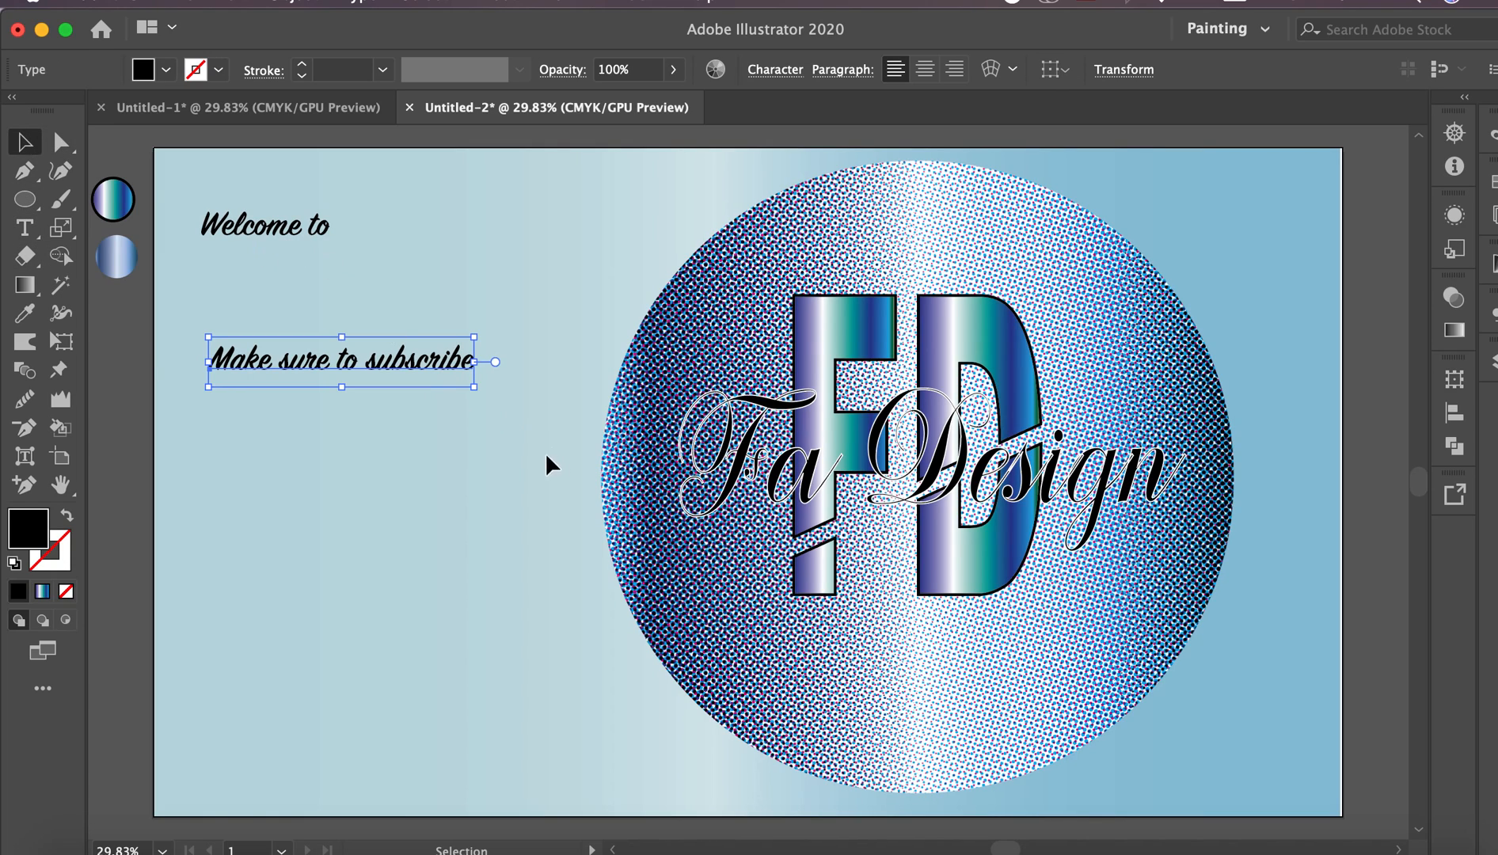
drag(474, 388, 1053, 682)
click(432, 571)
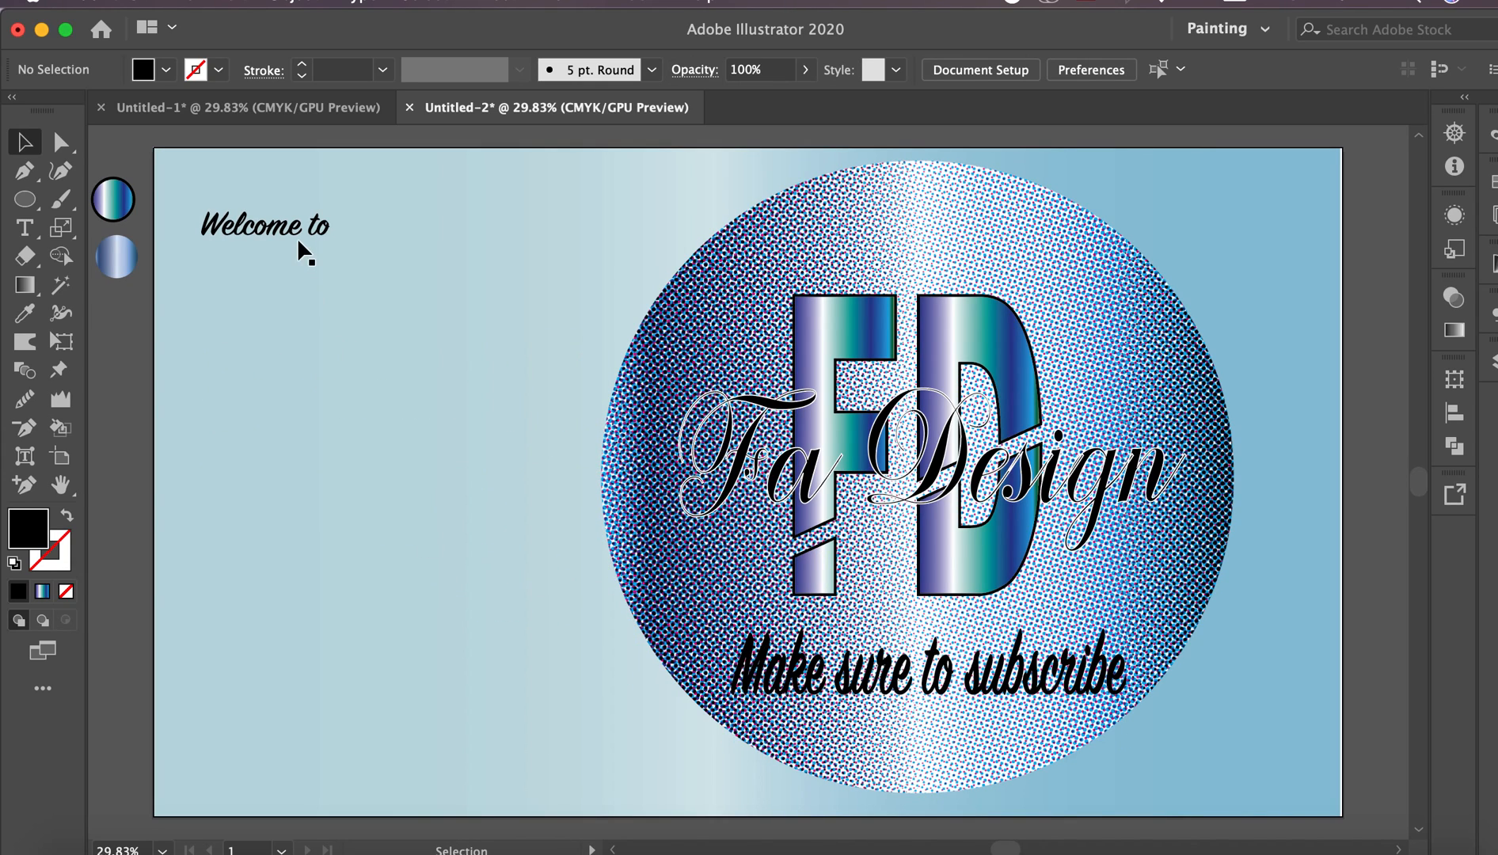
Enlarge the "Welcome to" text and place it on the circle above the FD letters
click(299, 228)
drag(342, 259, 521, 332)
drag(488, 274, 1054, 272)
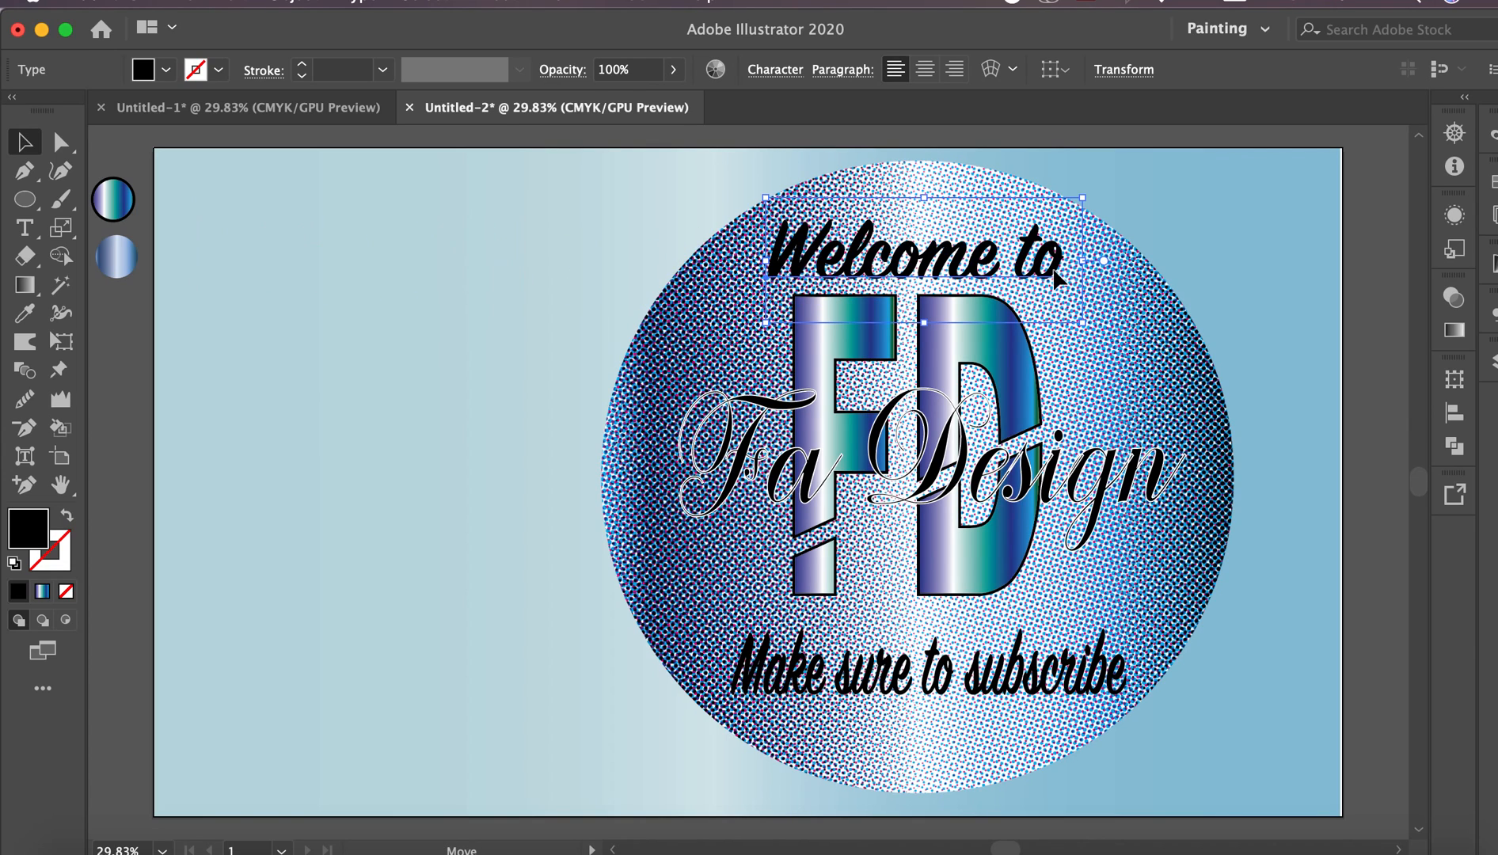
click(437, 386)
Apply a Mezzotint pixelate effect of type Grainy Dots to both FD letters
click(818, 346)
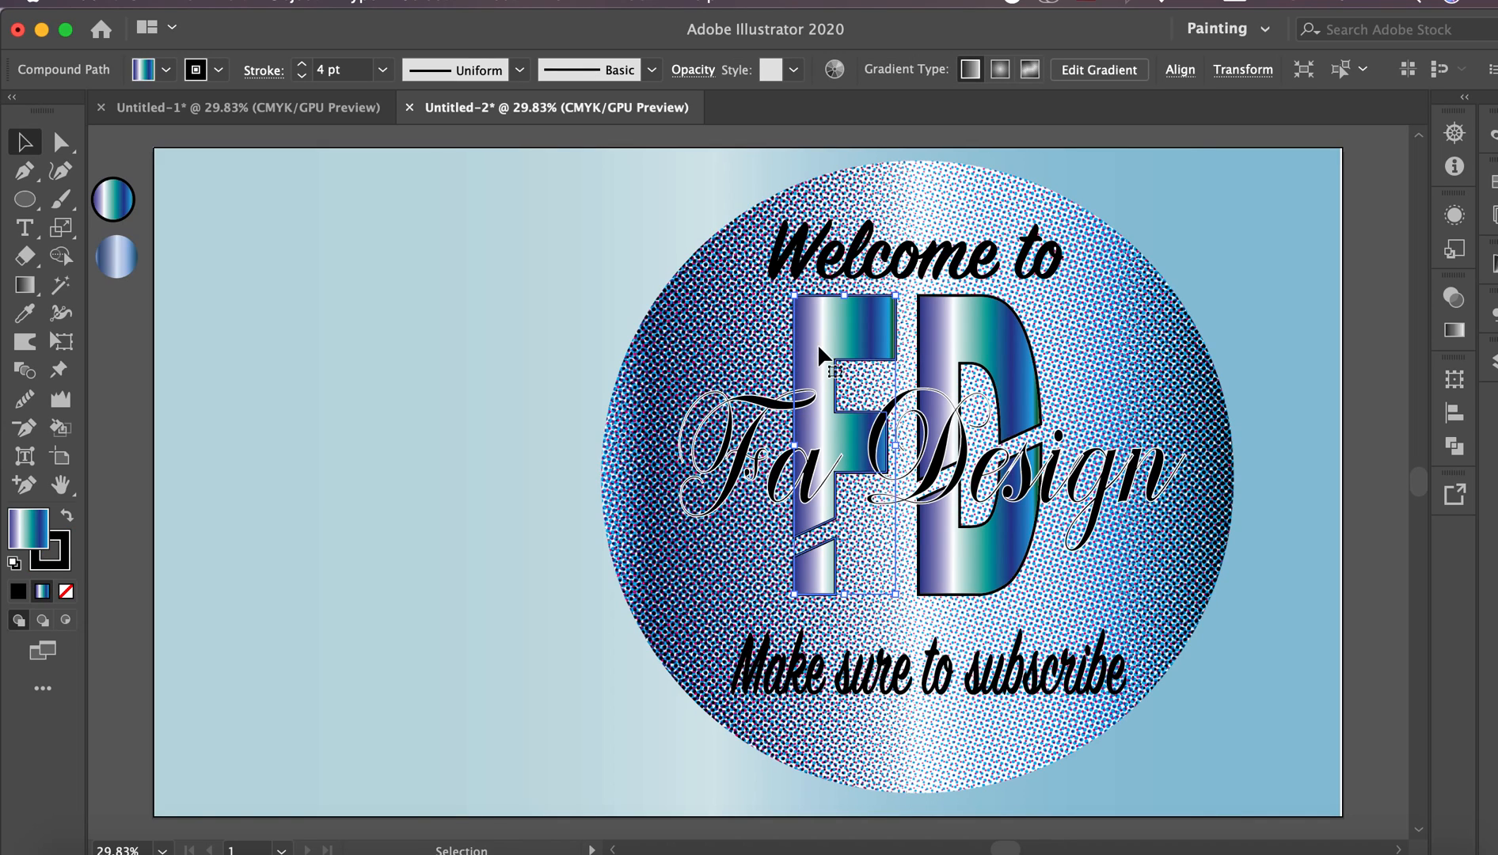
shift+click(994, 349)
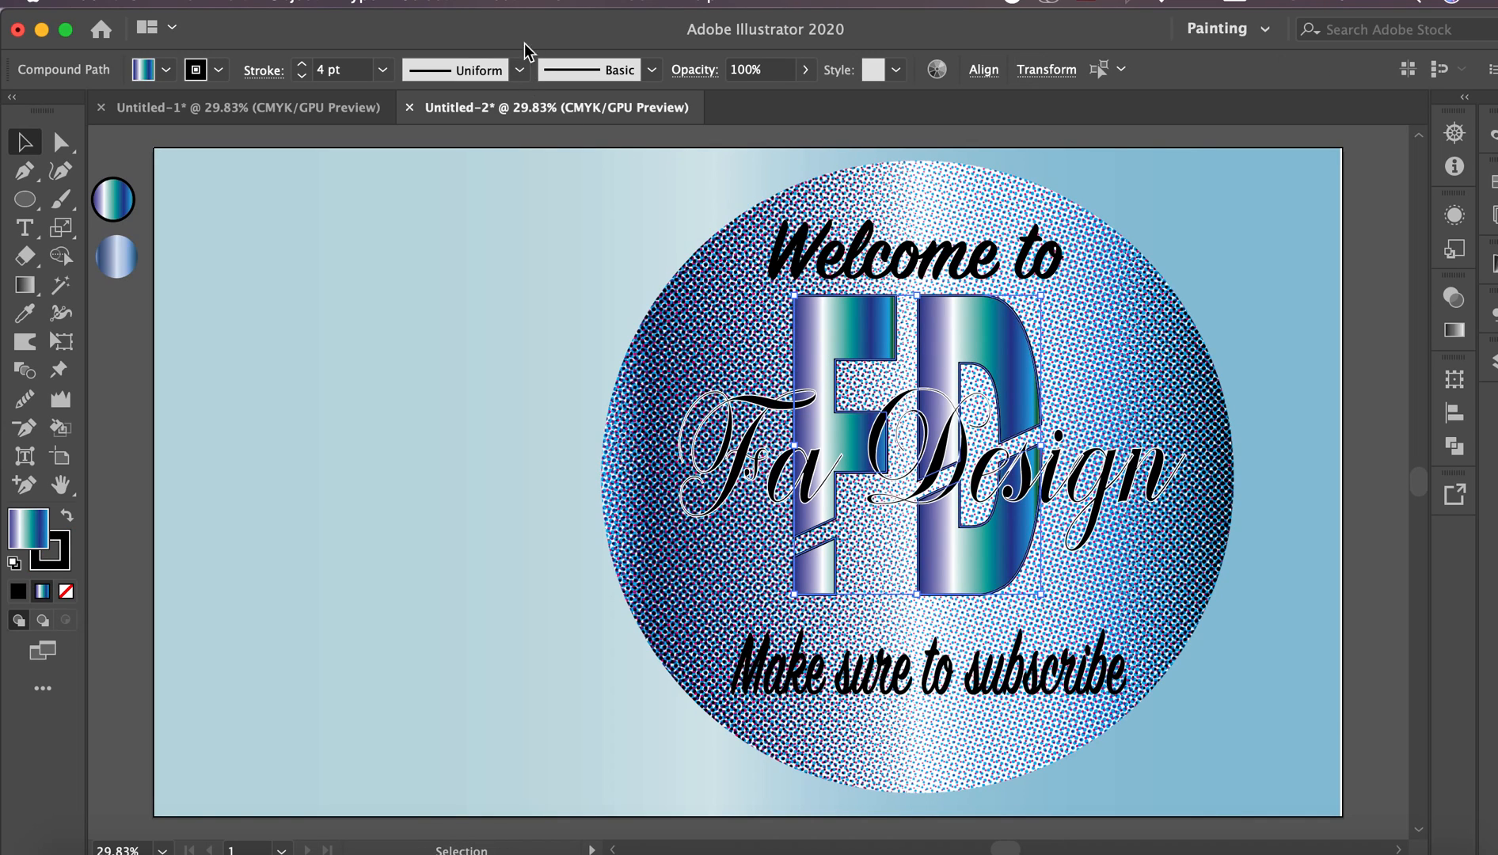
click(500, 4)
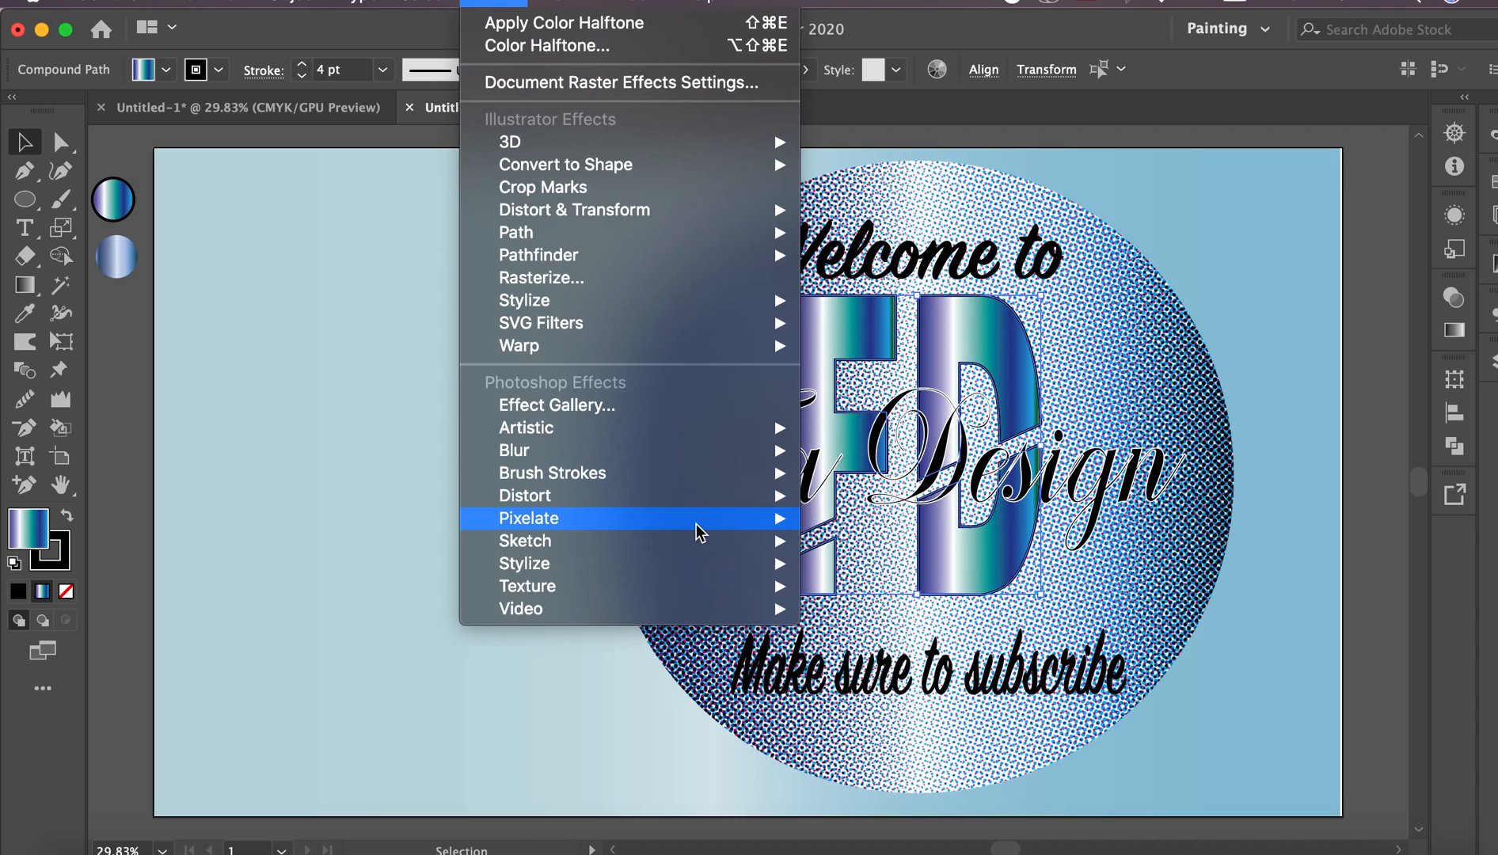
mouse_move(703, 521)
click(859, 562)
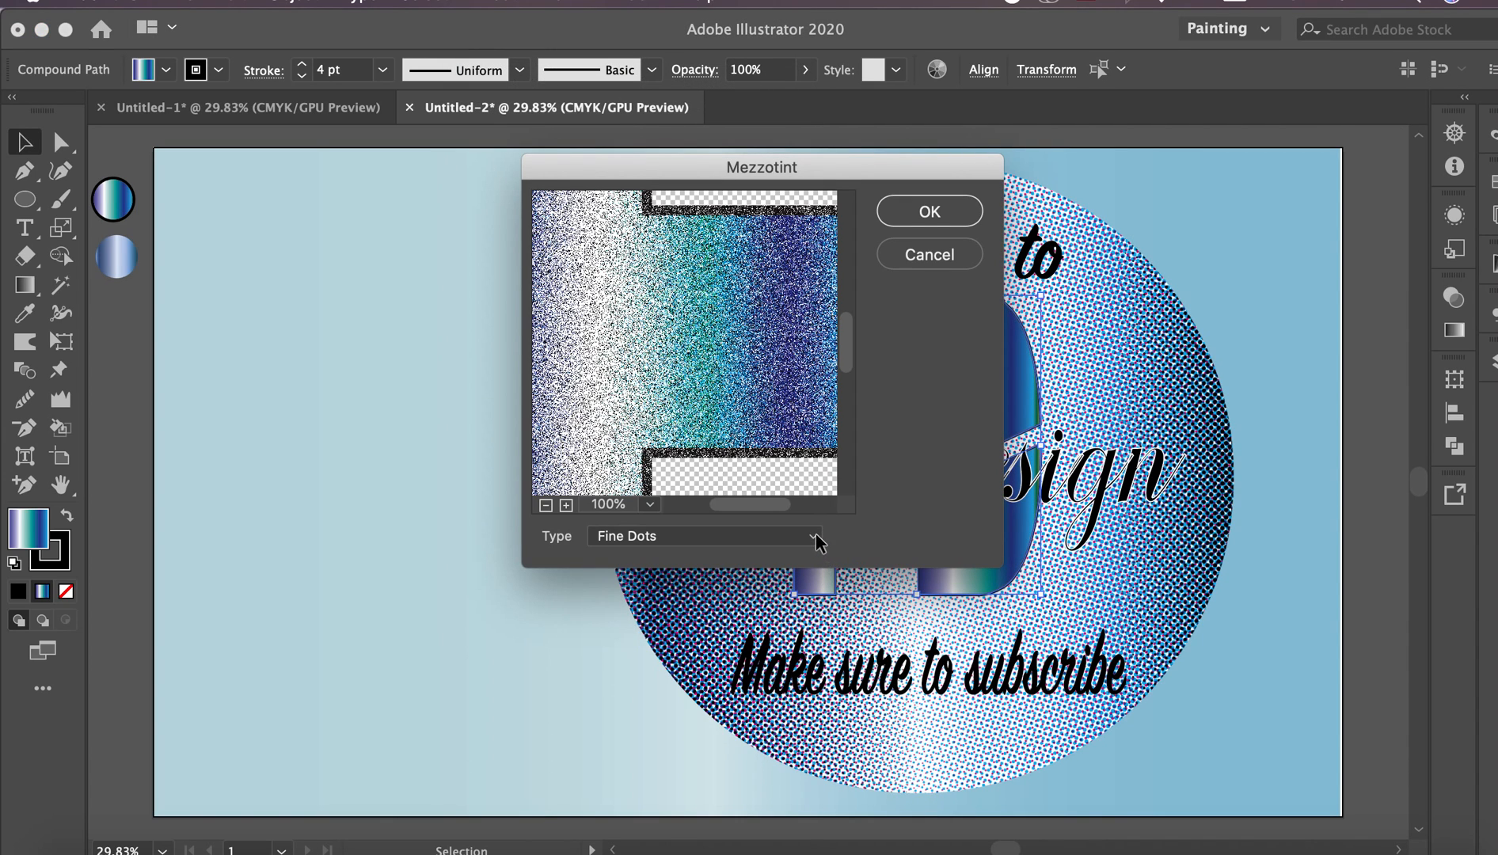
click(816, 534)
click(747, 575)
click(938, 216)
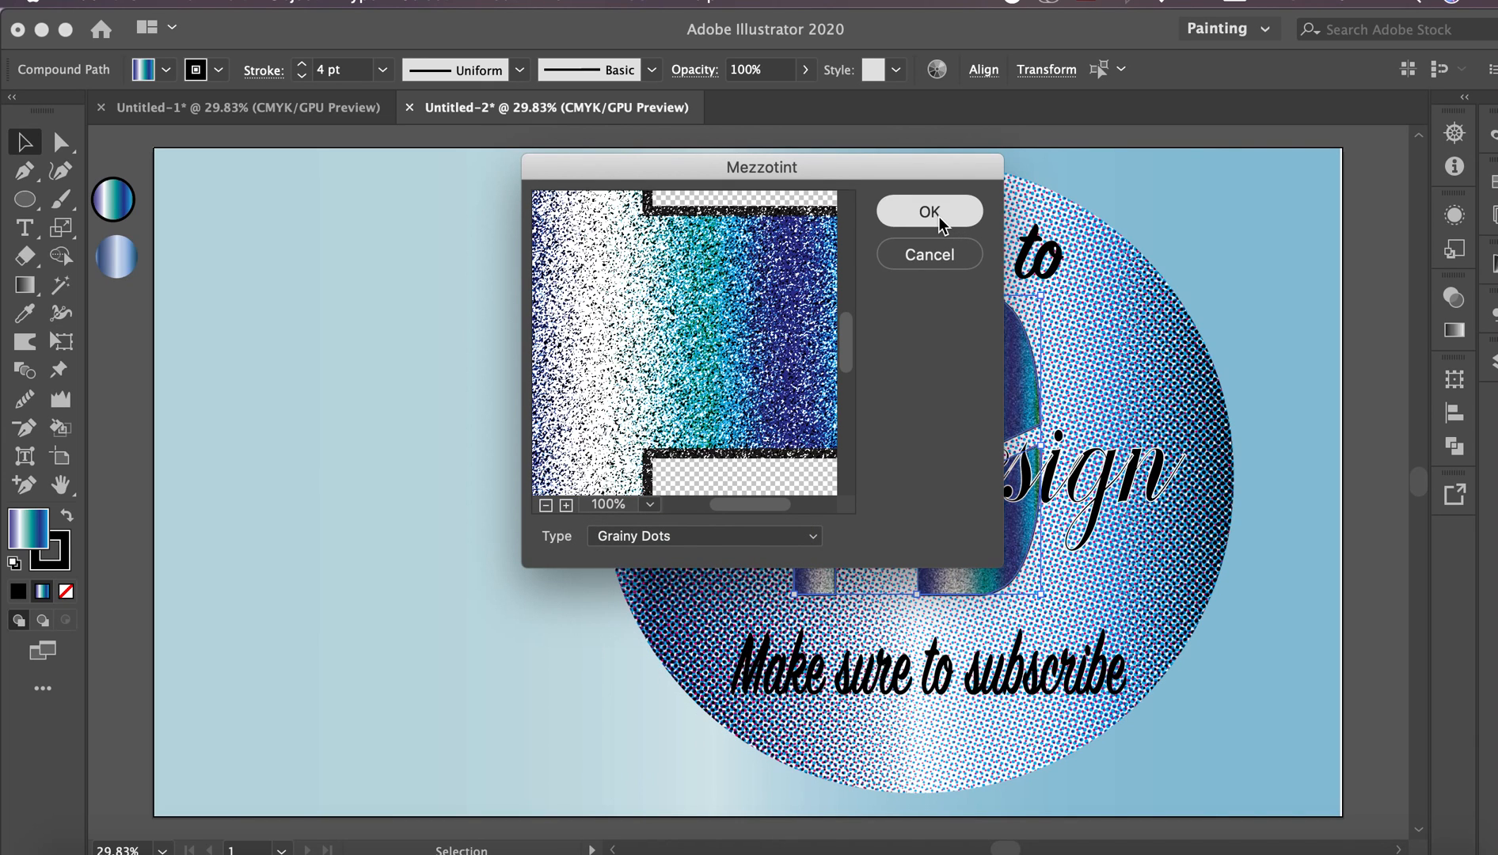
click(471, 355)
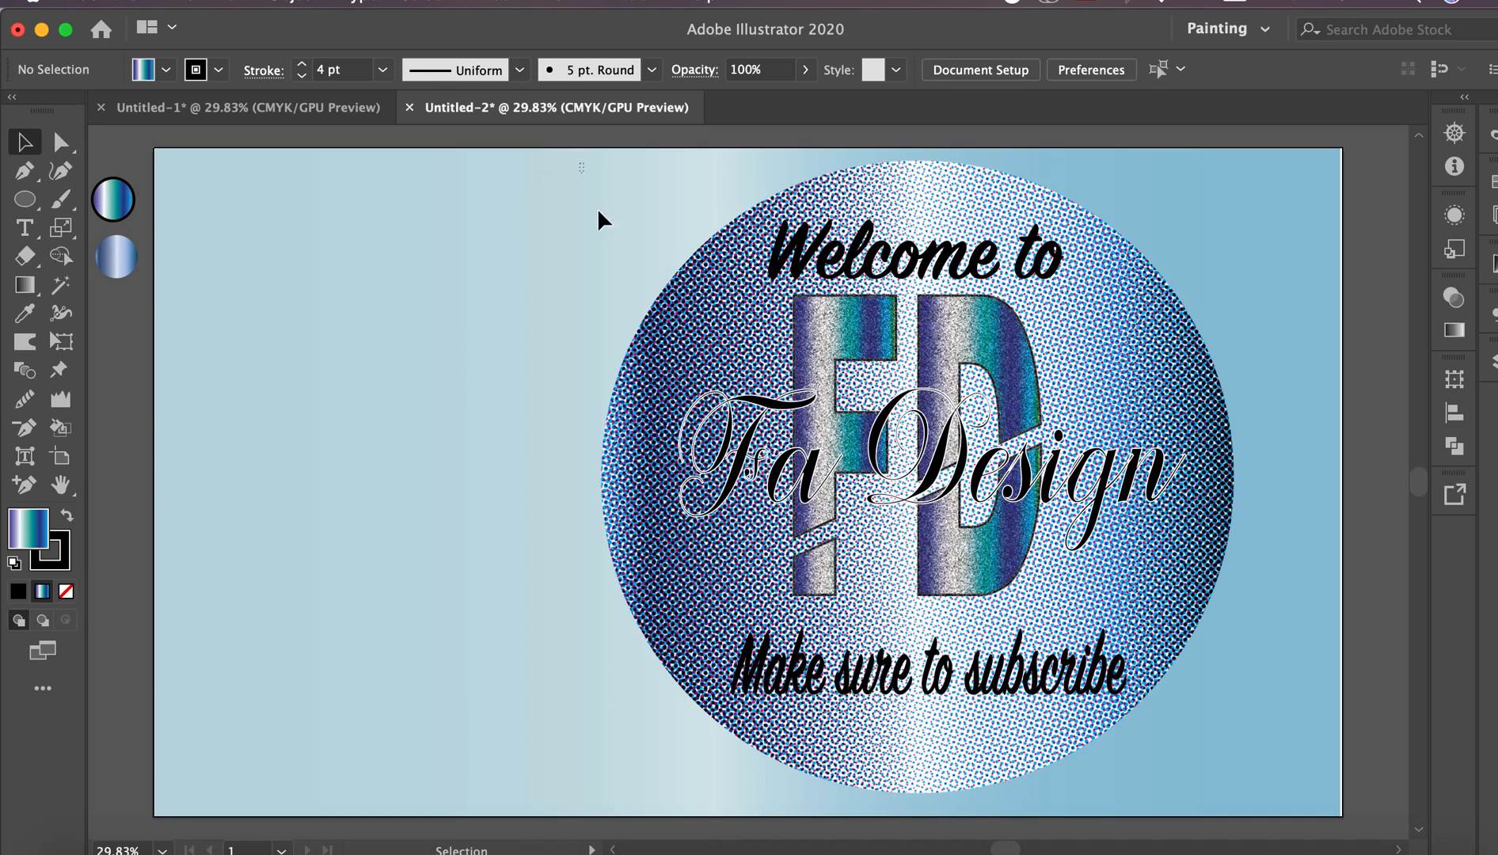
Move the circle with all its letters and text together to the middle of the artboard
drag(585, 152, 1212, 736)
drag(1079, 633, 880, 640)
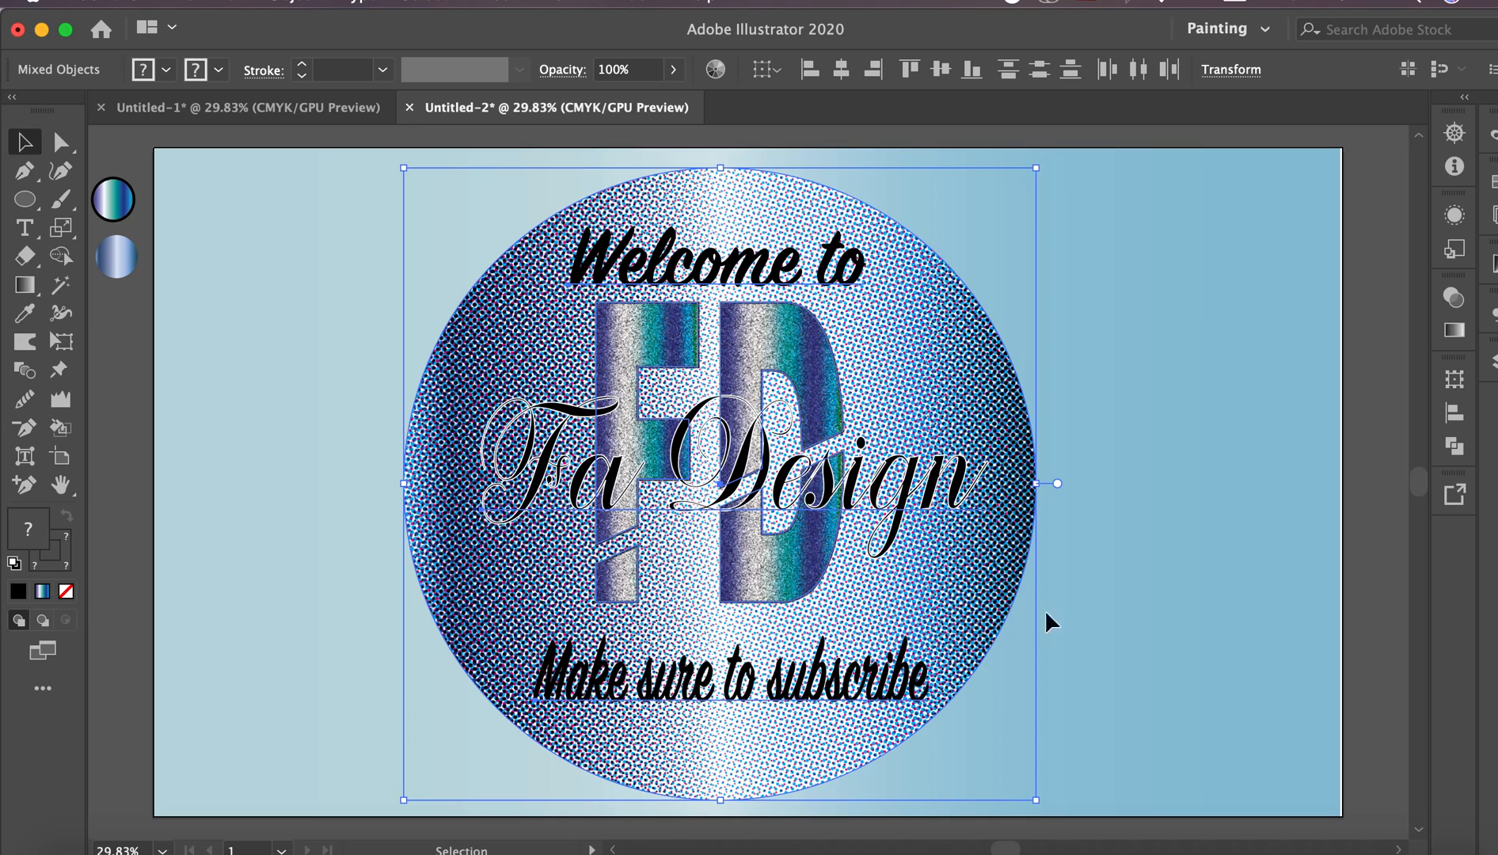
click(1181, 607)
Widen the "Make sure to subscribe" text slightly on both sides
click(859, 690)
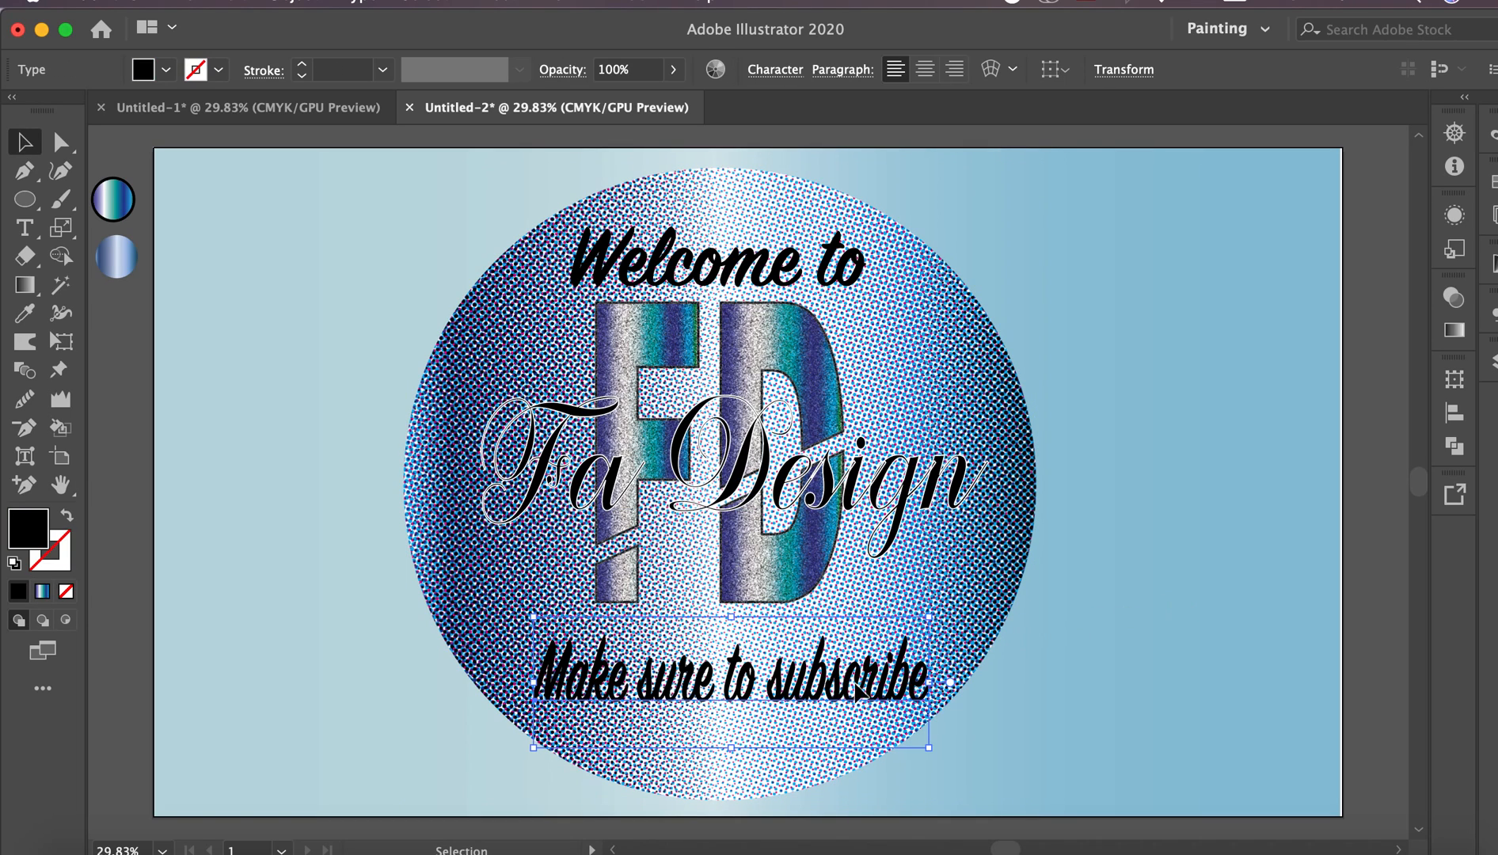
drag(533, 617, 508, 622)
click(352, 623)
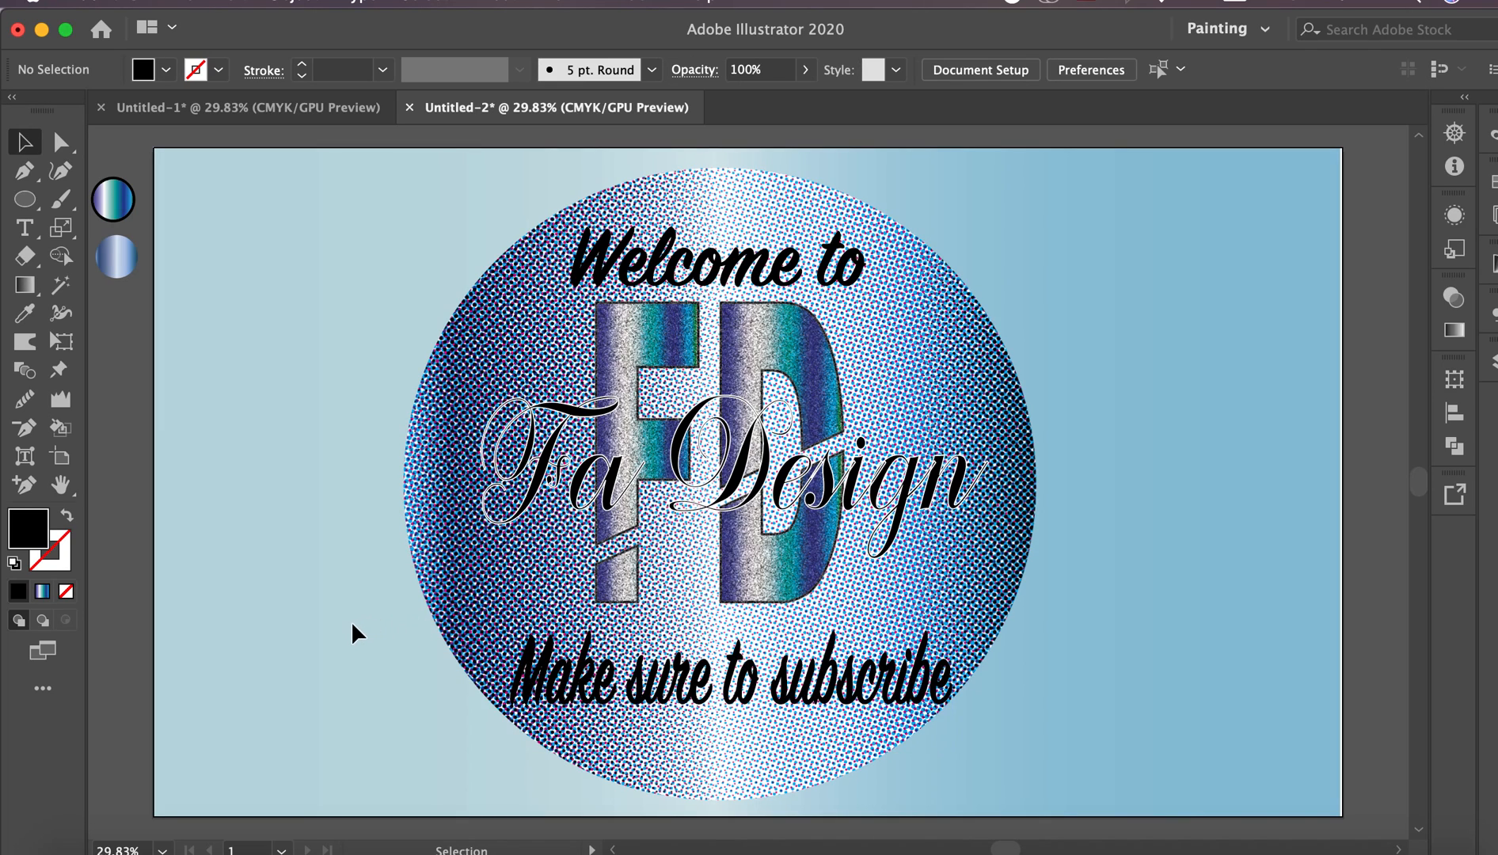